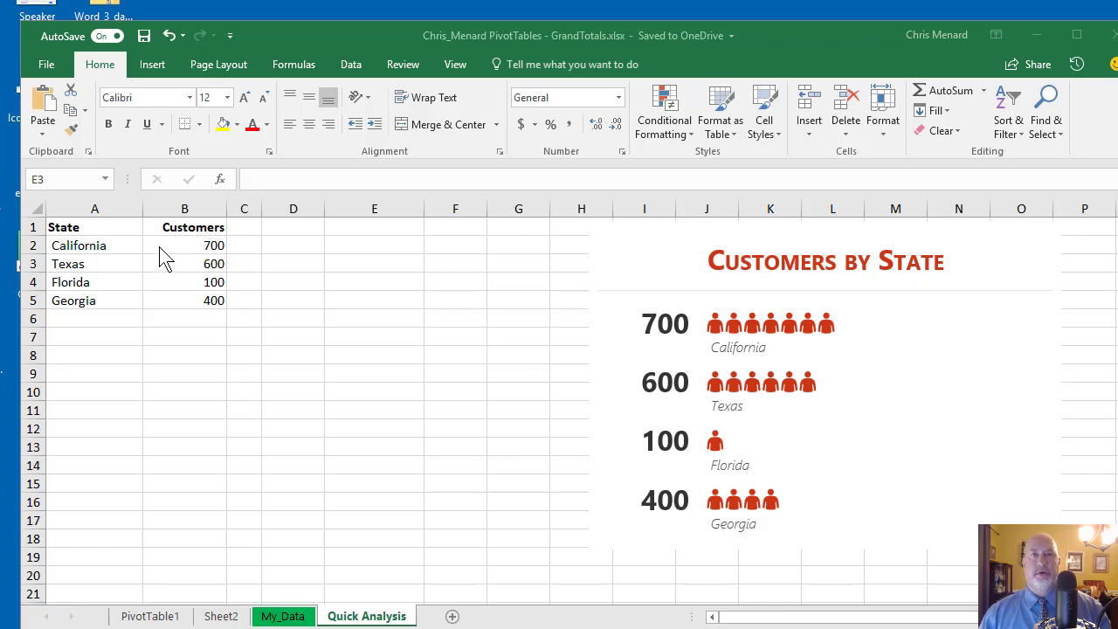
# Try a quick column chart of the customer counts beside the data, then delete it
pyautogui.press('F2')
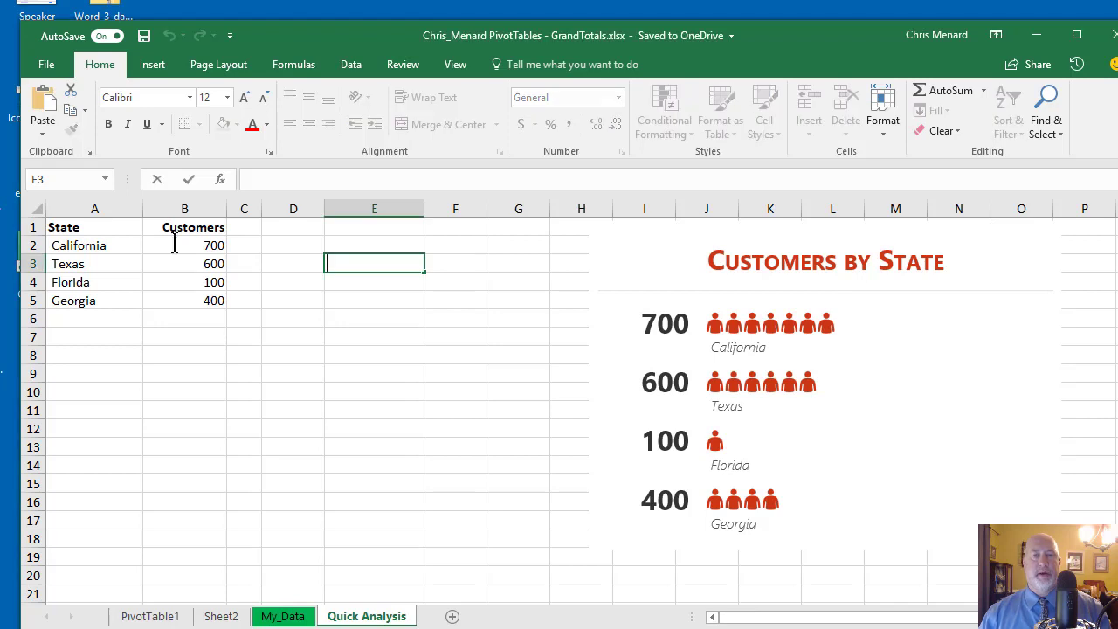
pyautogui.click(174, 245)
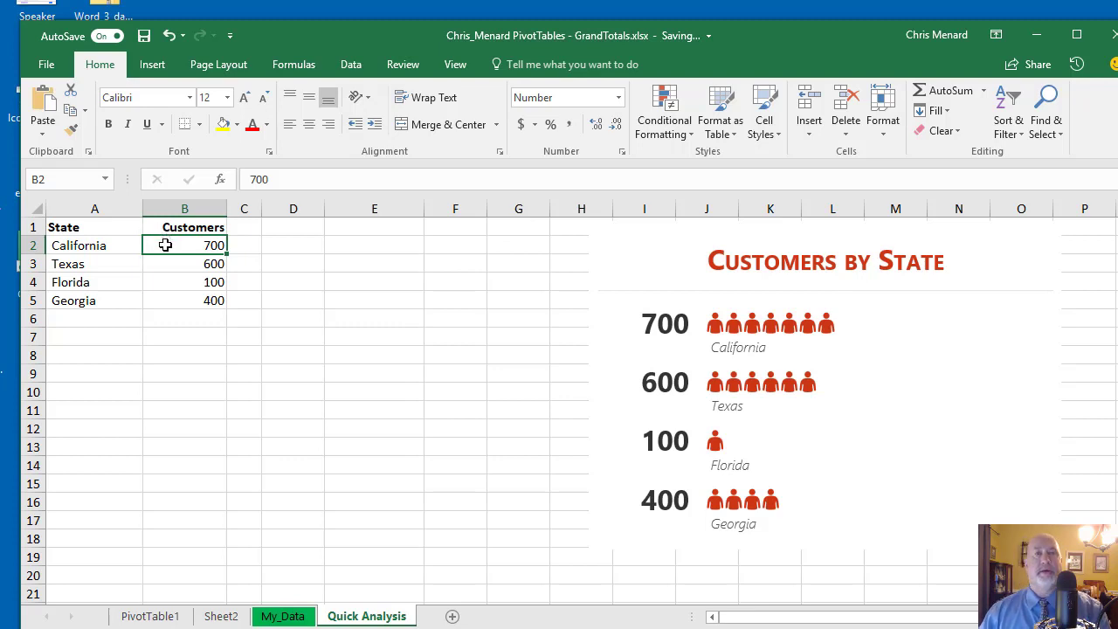
pyautogui.hotkey('alt', 'F1')
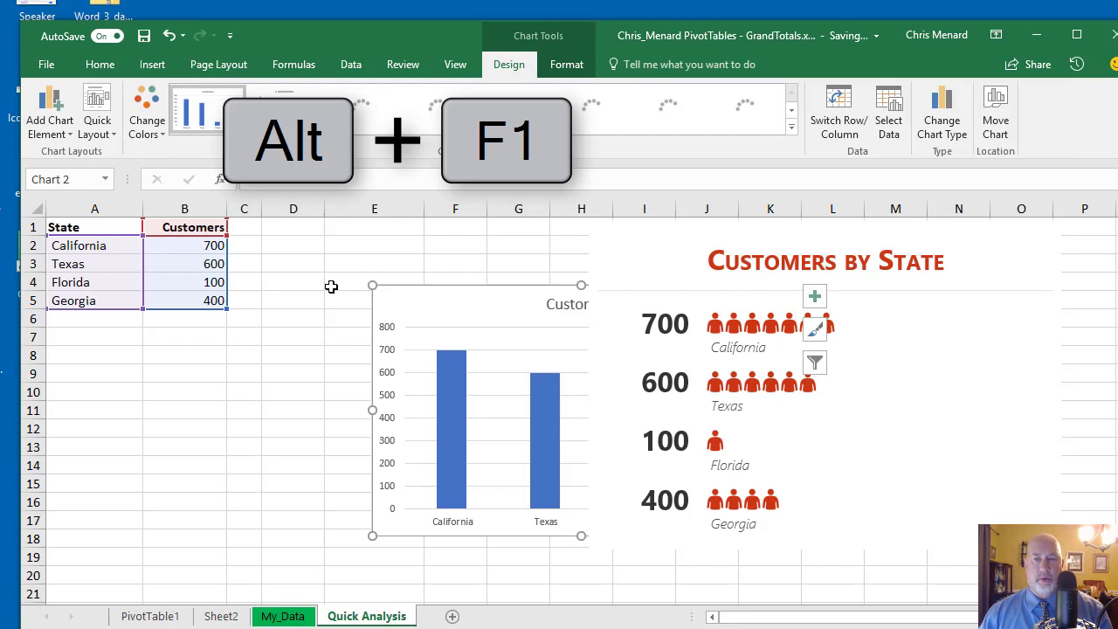
pyautogui.moveTo(410, 309); pyautogui.dragTo(187, 257)
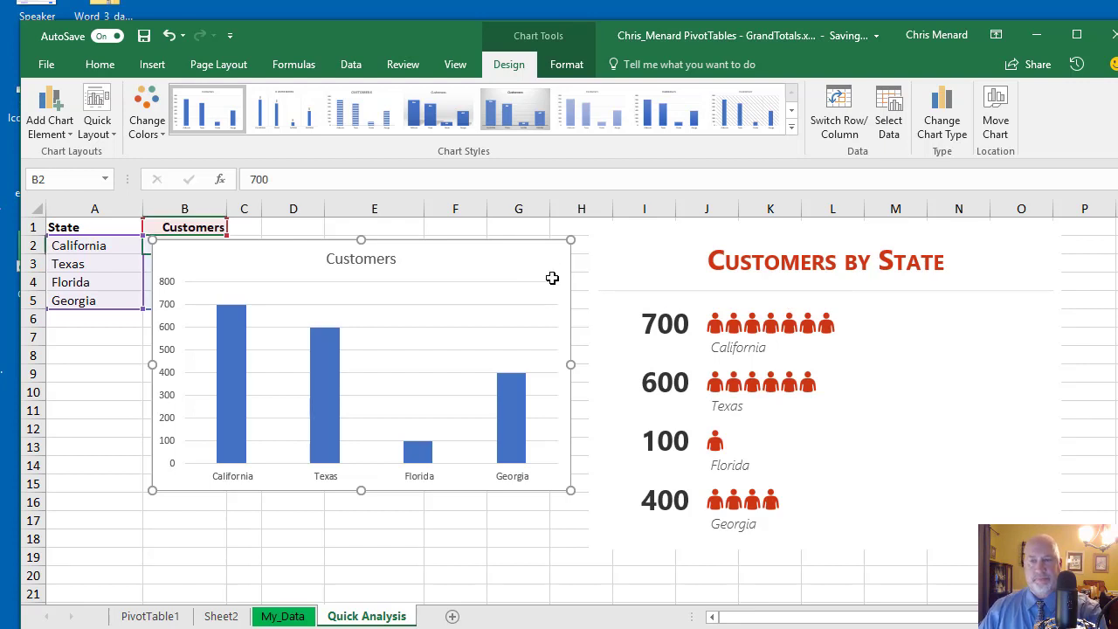
pyautogui.press('Delete')
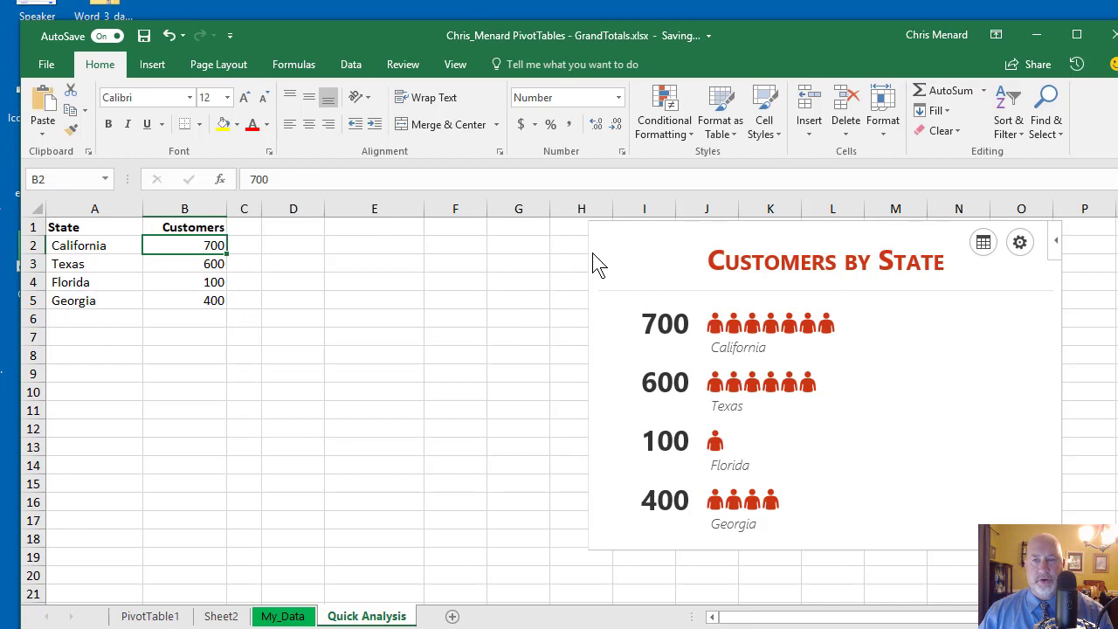
# Move the people graph next to the state data table, then review and close the installed Office add-ins
pyautogui.moveTo(588, 262)
pyautogui.mouseDown()
pyautogui.moveTo(336, 279)
pyautogui.moveTo(259, 265)
pyautogui.mouseUp()
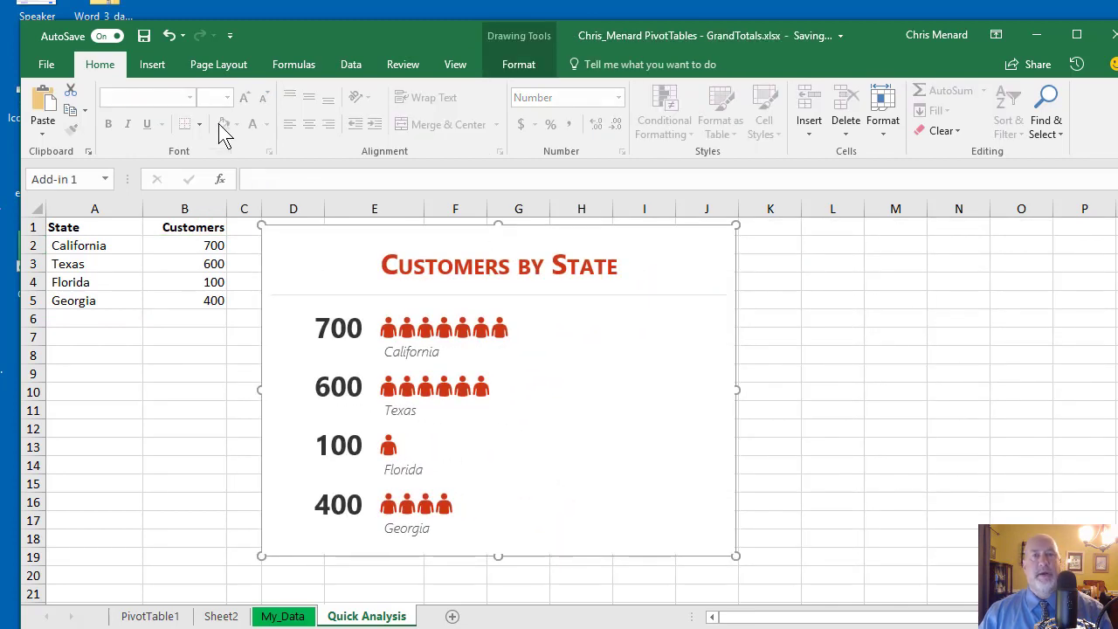
pyautogui.click(203, 244)
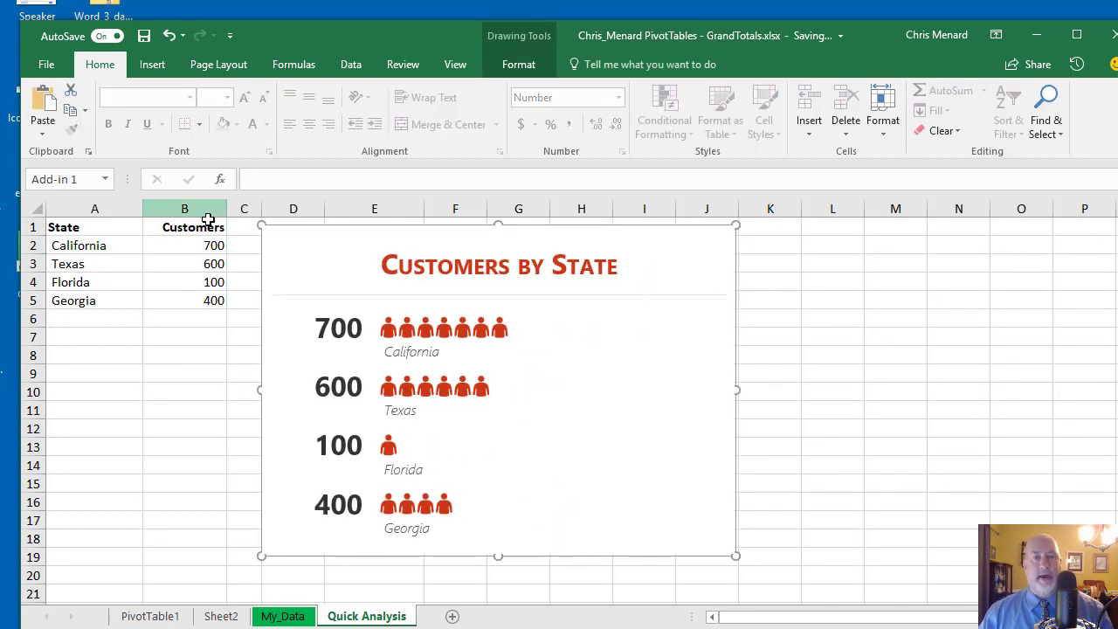
pyautogui.click(163, 64)
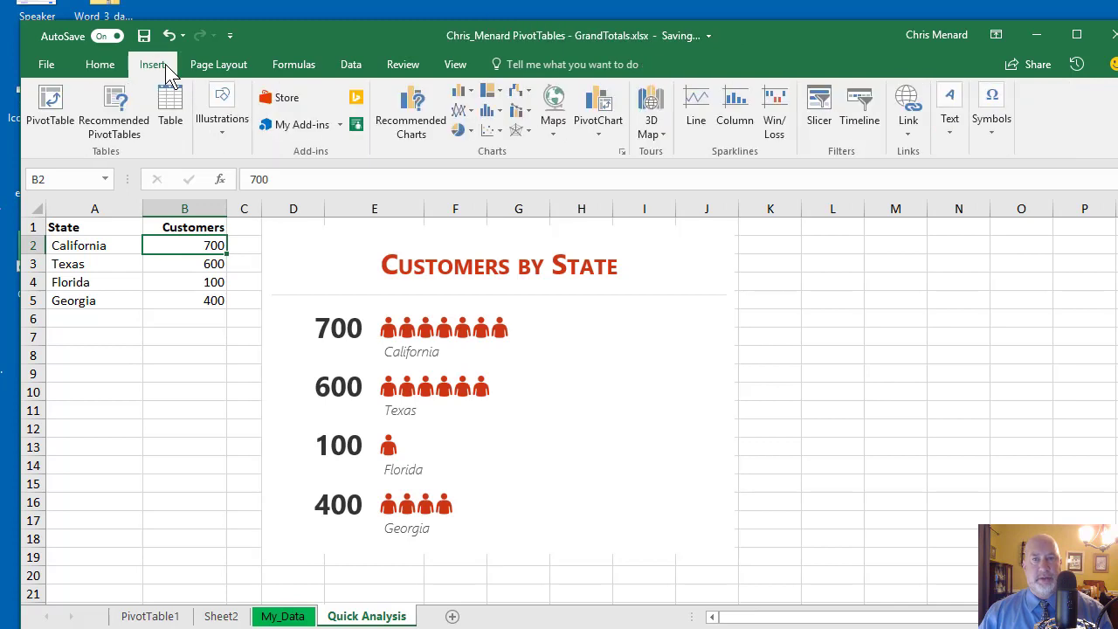
pyautogui.click(338, 127)
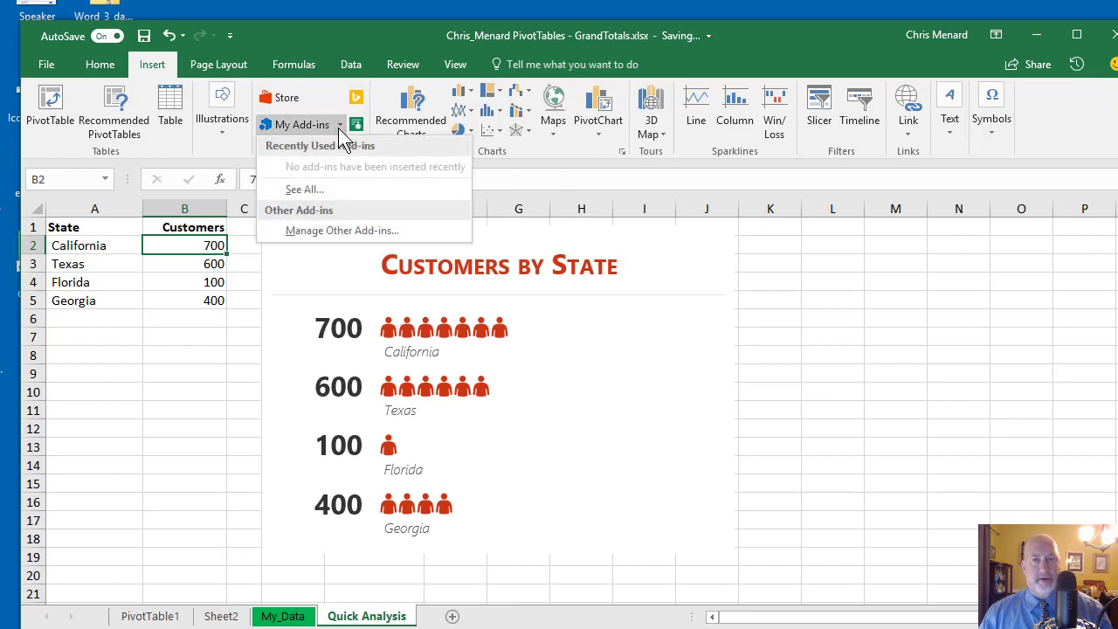
pyautogui.click(318, 191)
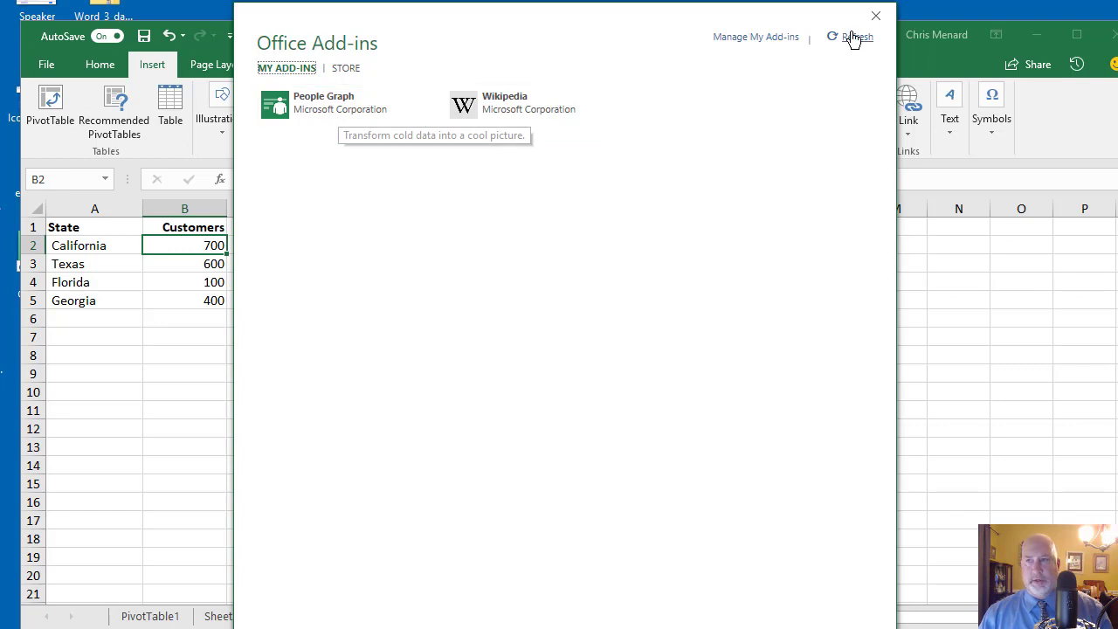
pyautogui.click(875, 15)
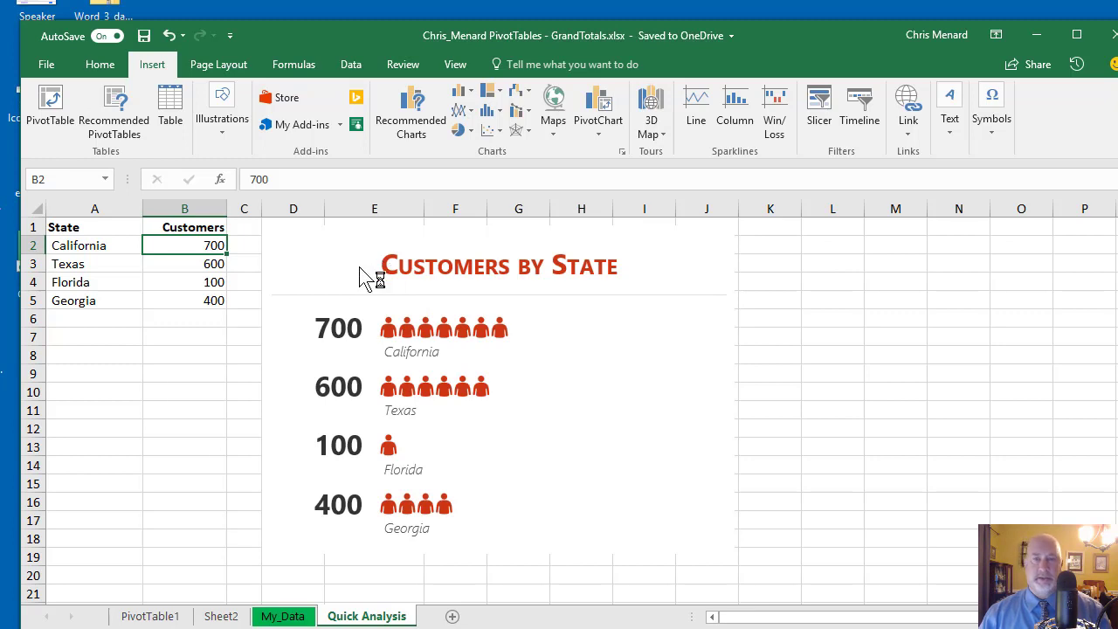
# Change Florida's customer count in B4 to 300, then to 50, watching the people graph update
pyautogui.click(255, 300)
pyautogui.click(213, 284)
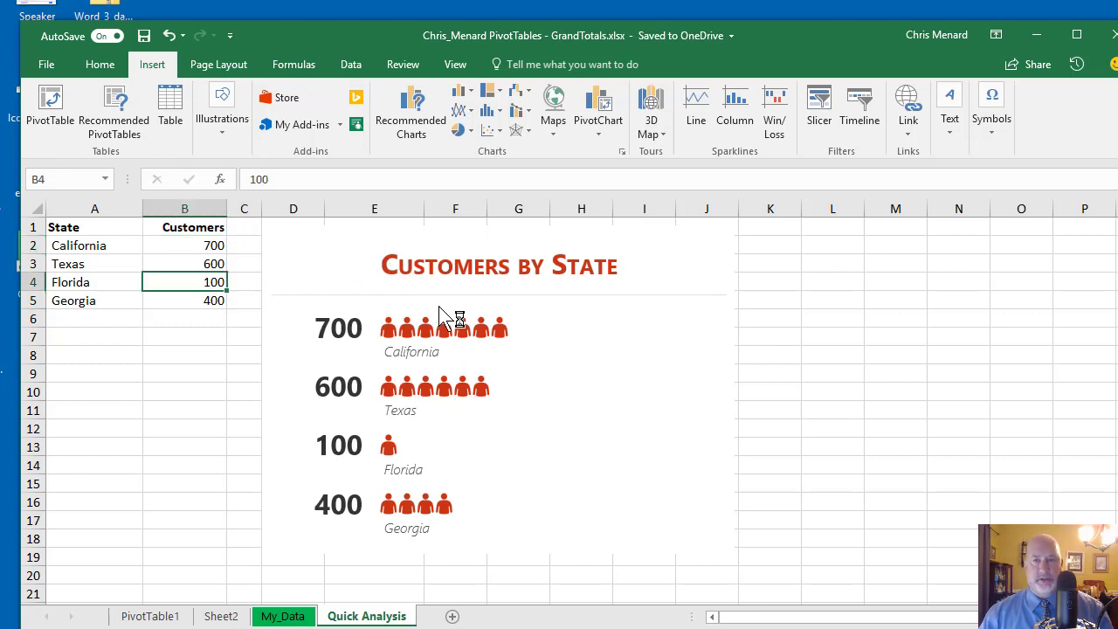
pyautogui.write('300')
pyautogui.press('Return')
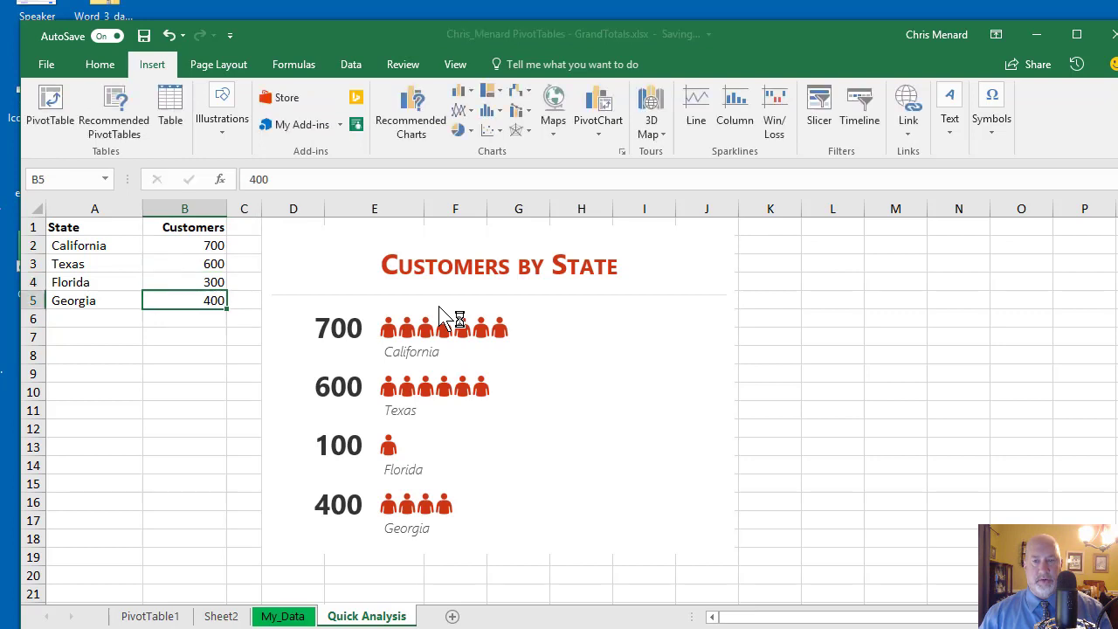
pyautogui.press('Up')
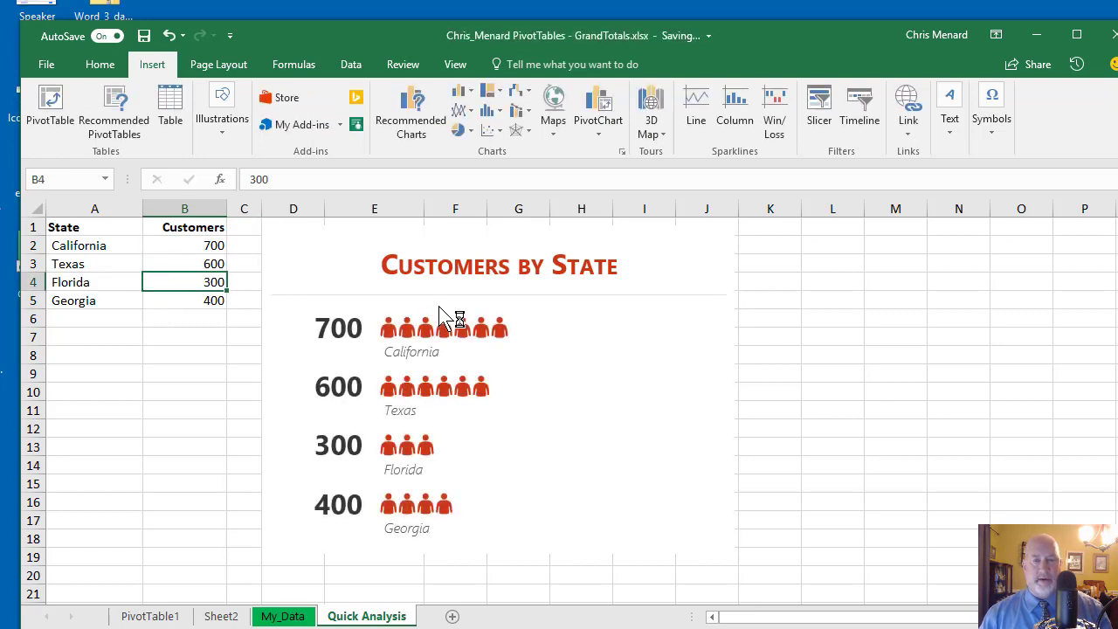
pyautogui.write('50')
pyautogui.press('Return')
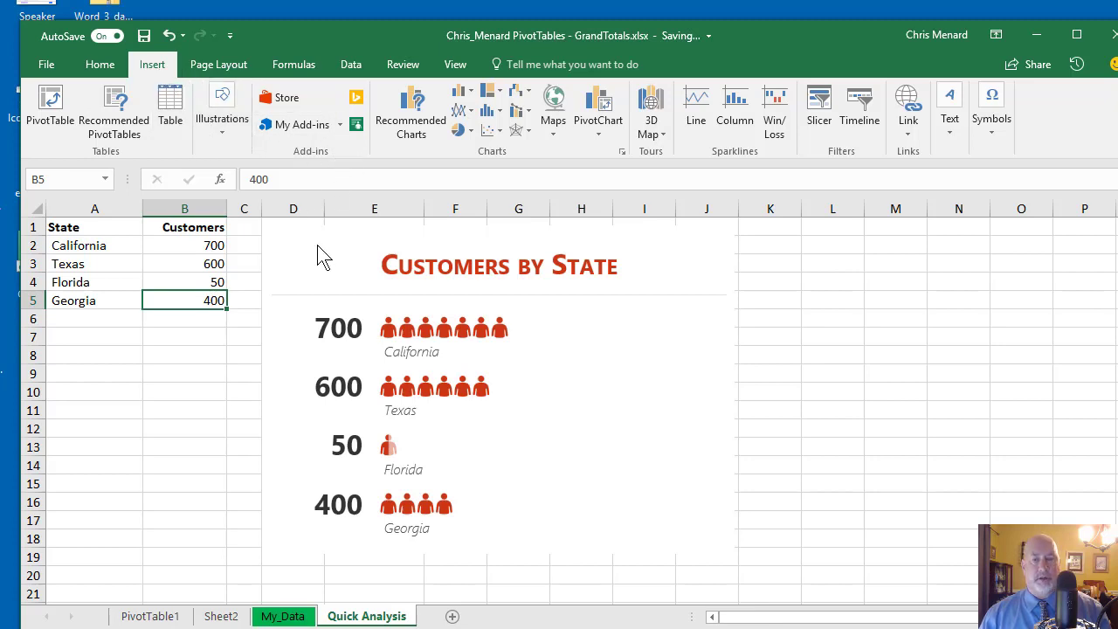
pyautogui.click(223, 394)
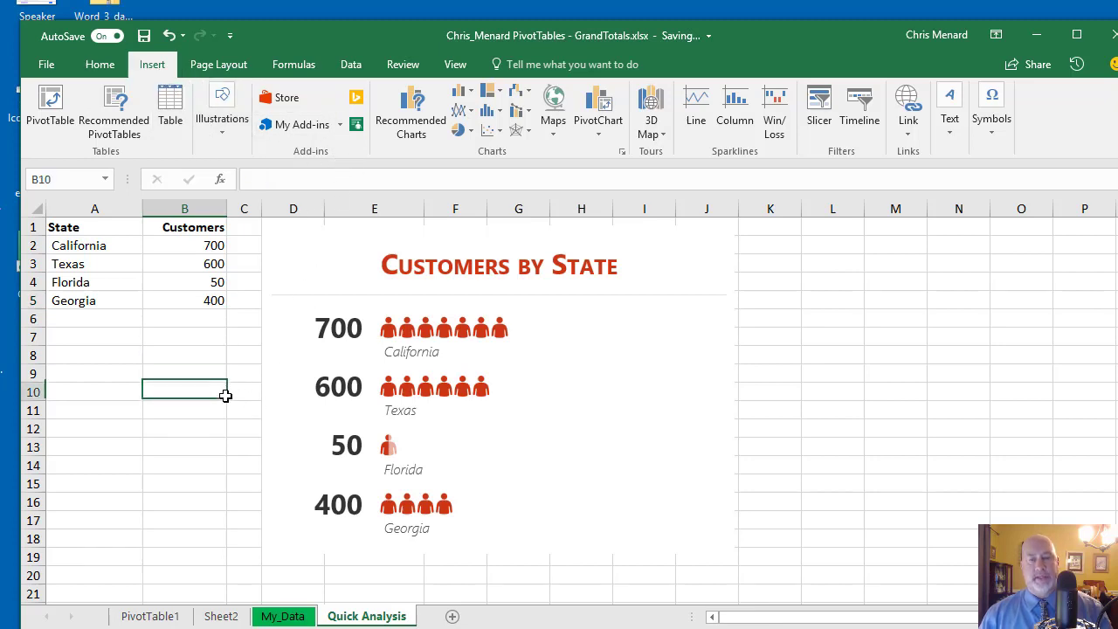
# Show the My_Data invoice sheet, jump to its last row 188, and return to the top
pyautogui.click(283, 617)
pyautogui.scroll(4, 207, 292)
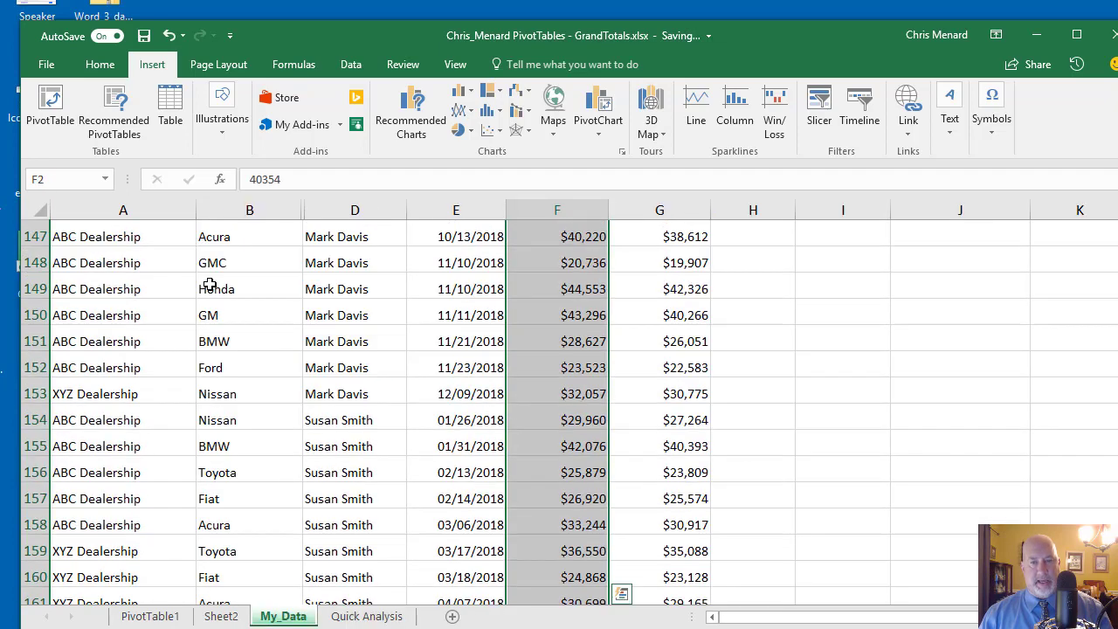
pyautogui.click(210, 287)
pyautogui.hotkey('ctrl', 'Home')
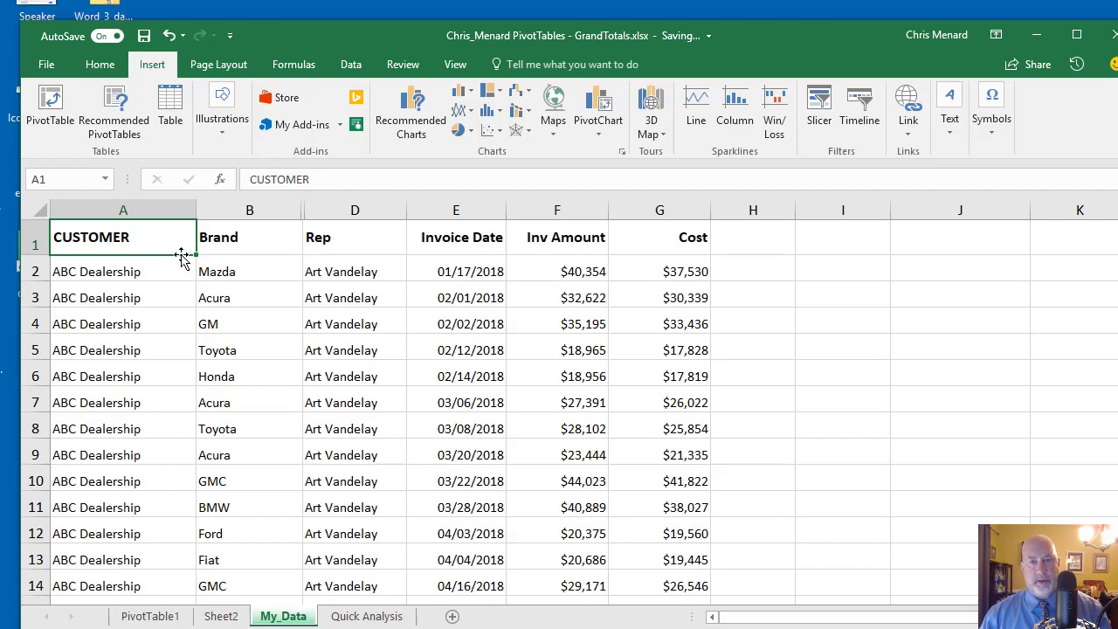
pyautogui.doubleClick(181, 256)
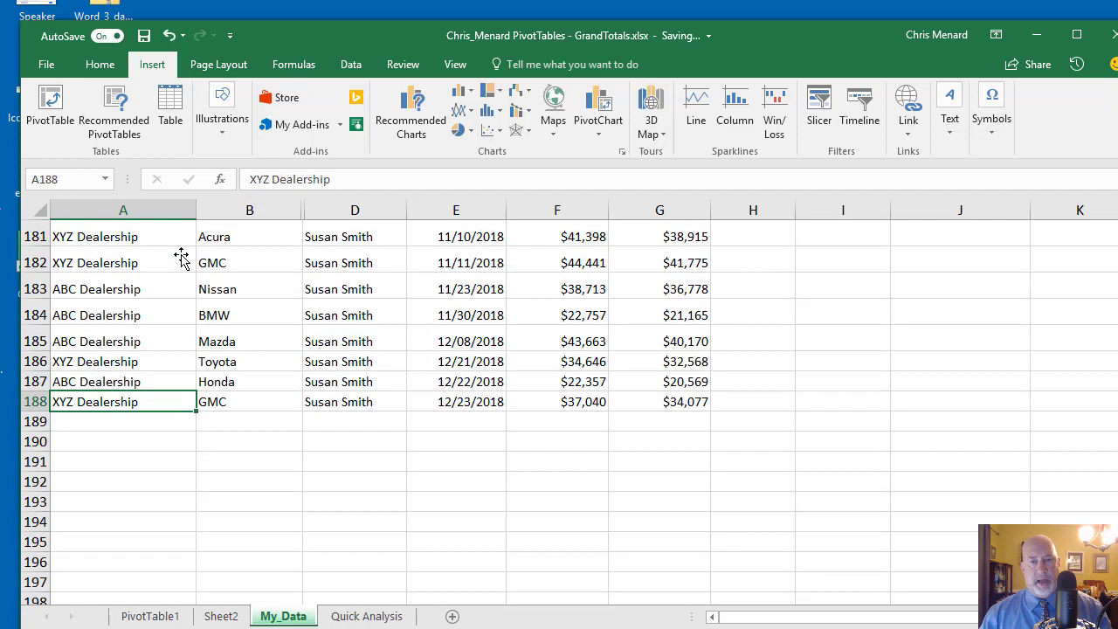
pyautogui.doubleClick(166, 392)
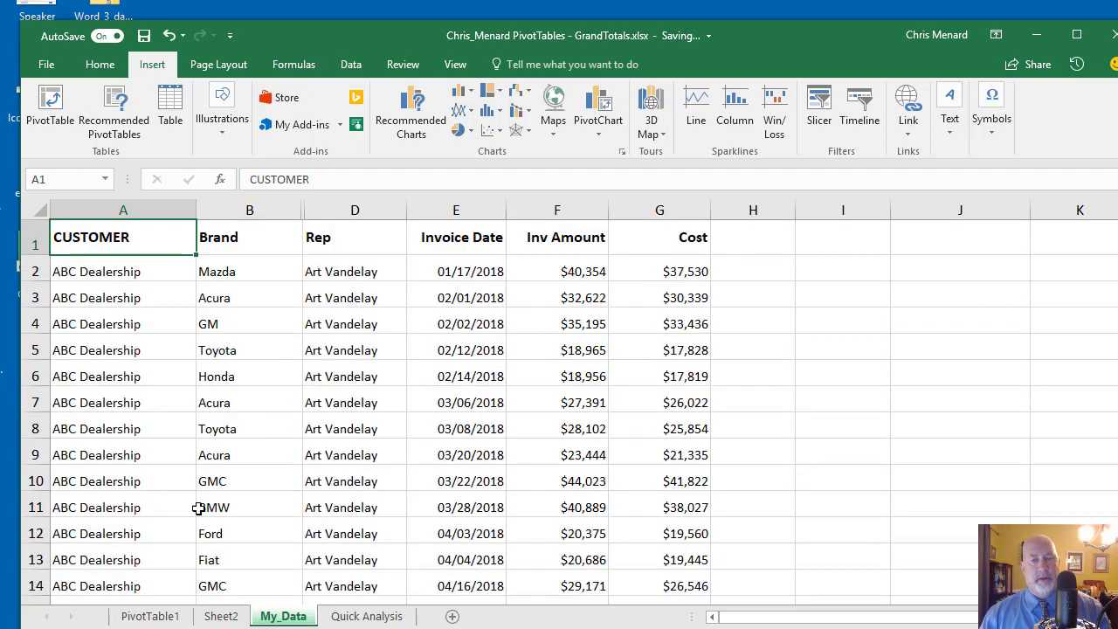
# Go to Sheet2 and select the Art Vandelay Total in F15 of the right pivot
pyautogui.click(236, 620)
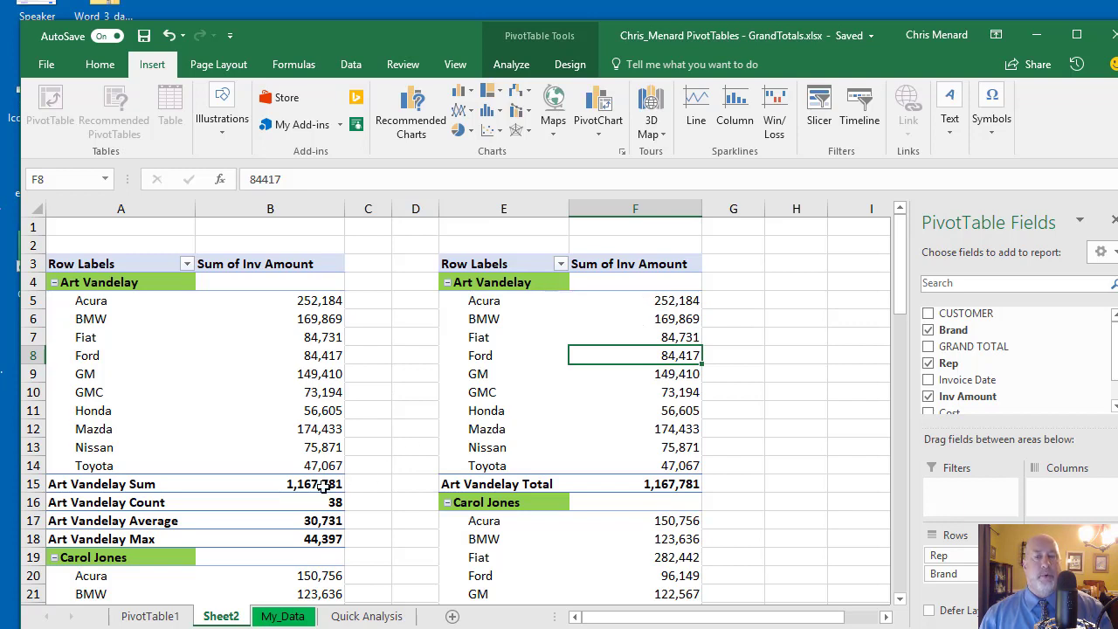
pyautogui.moveTo(317, 489)
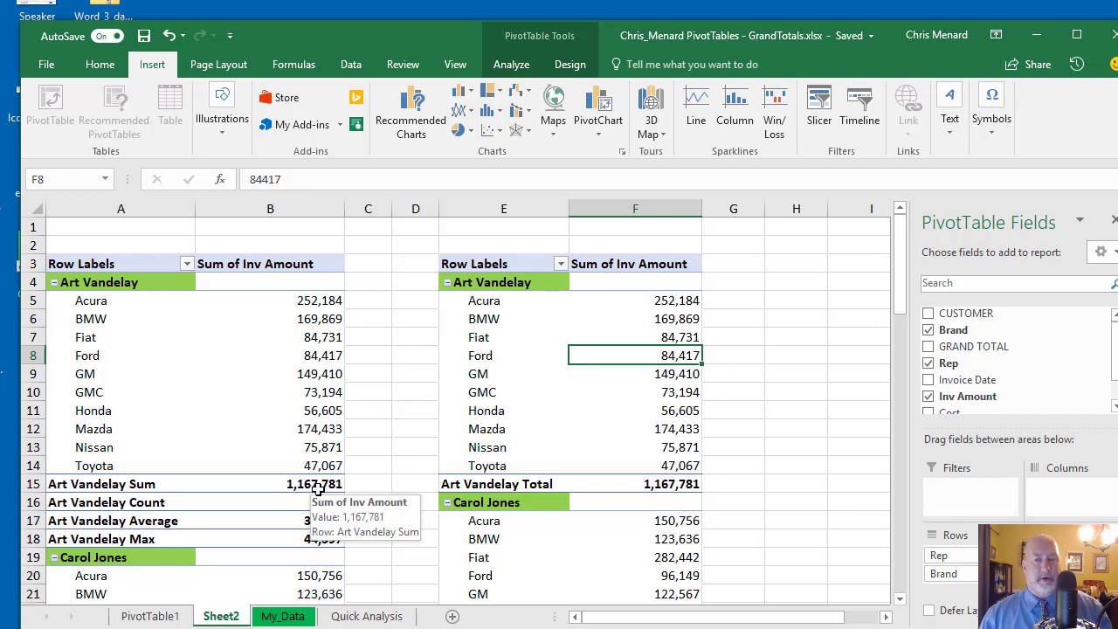
pyautogui.click(672, 487)
pyautogui.scroll(-4, 599, 445)
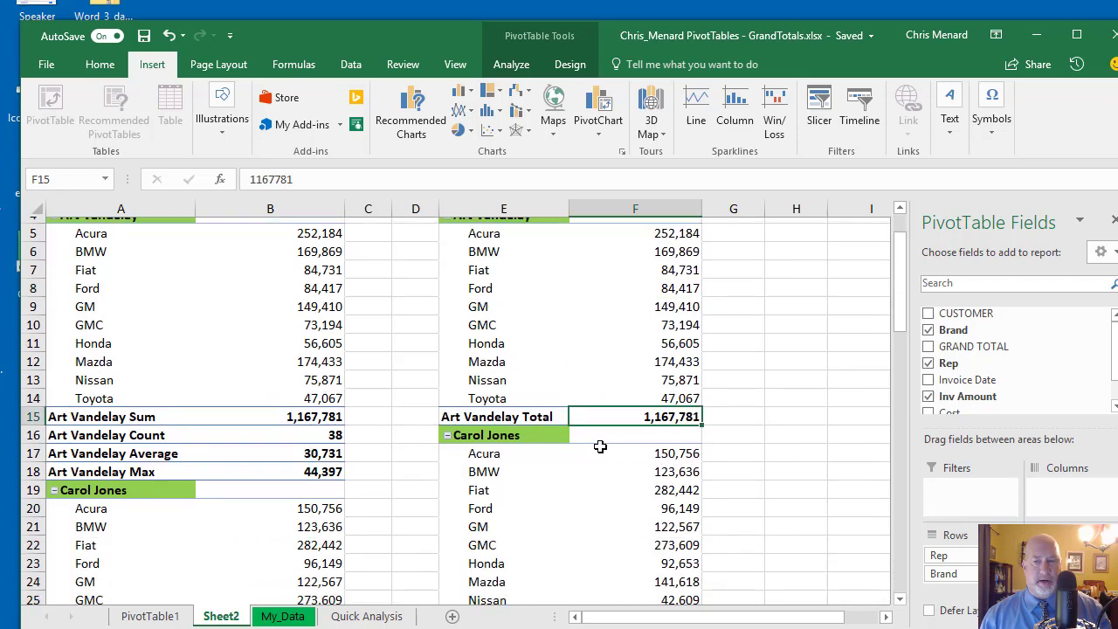
pyautogui.scroll(-1, 490, 350)
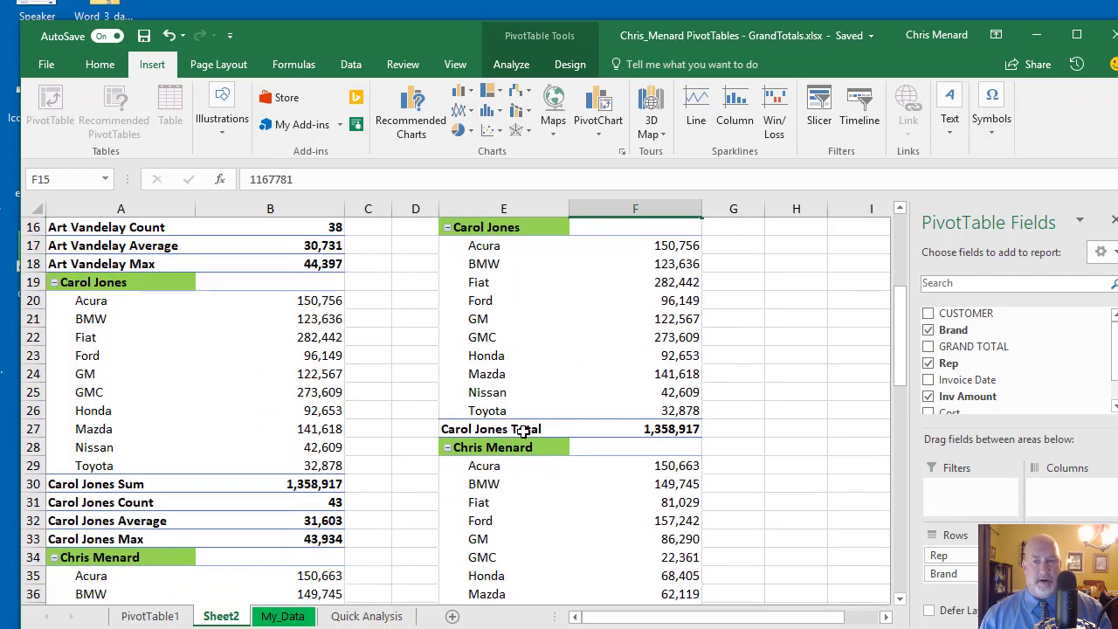
pyautogui.scroll(4, 608, 428)
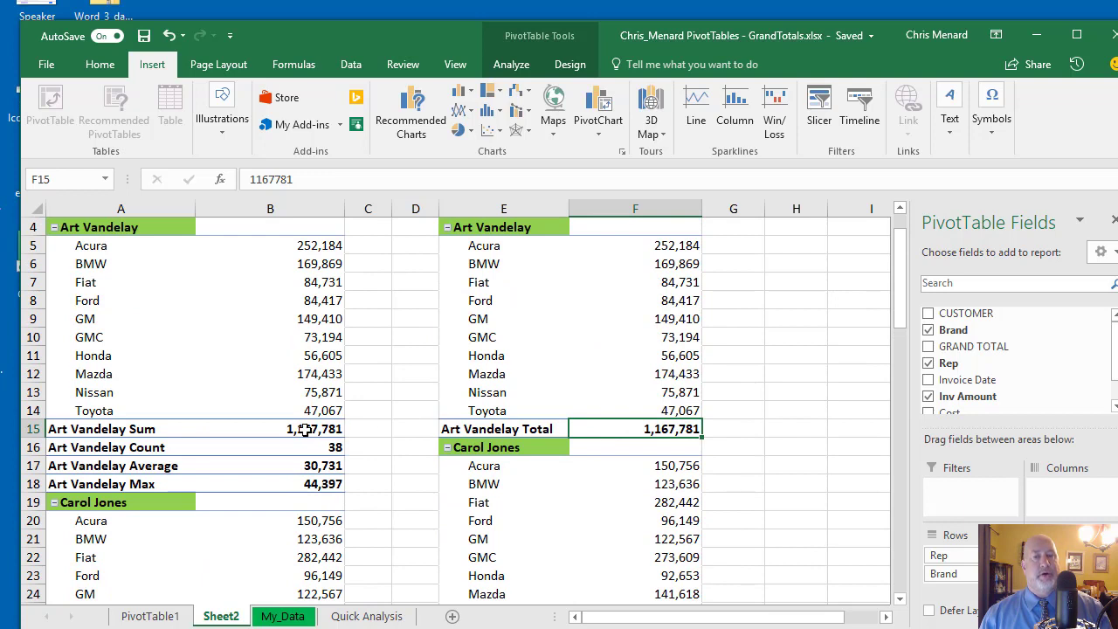
# Select the Count subtotal in B16 and scroll through the Sum, Count, Average and Max subtotals
pyautogui.moveTo(298, 429)
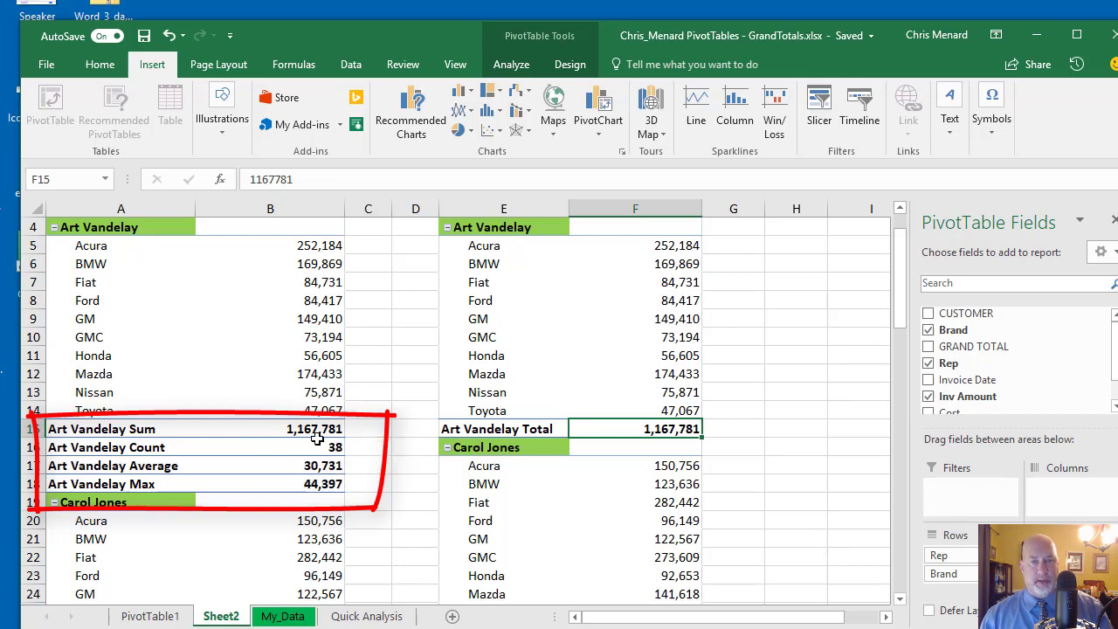
pyautogui.click(331, 446)
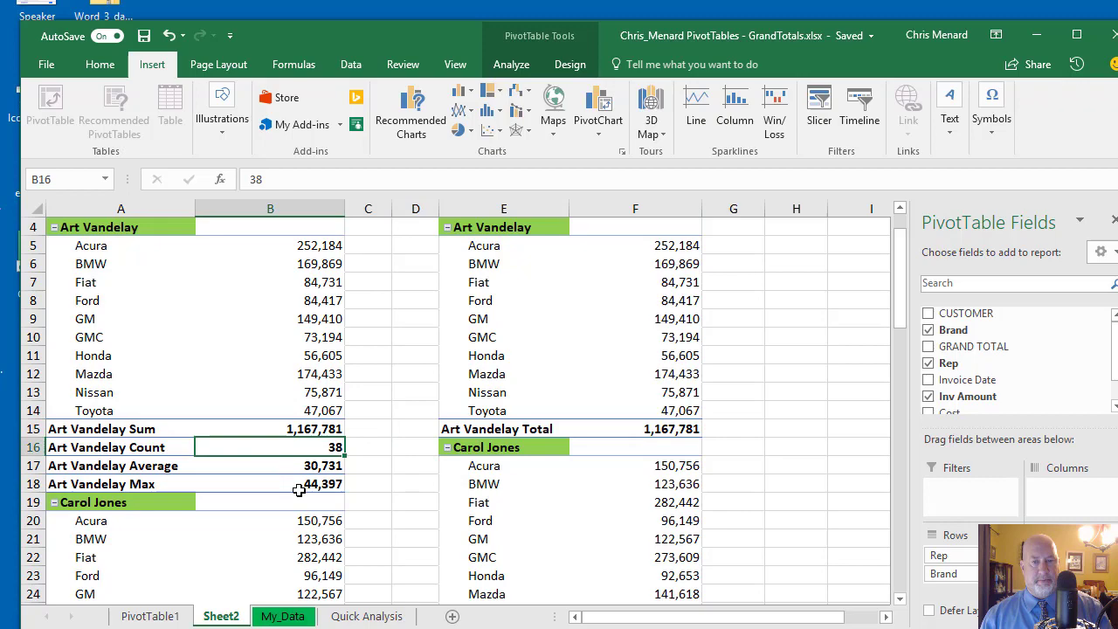
pyautogui.scroll(-1, 338, 466)
pyautogui.scroll(1, 367, 464)
pyautogui.scroll(-4, 336, 467)
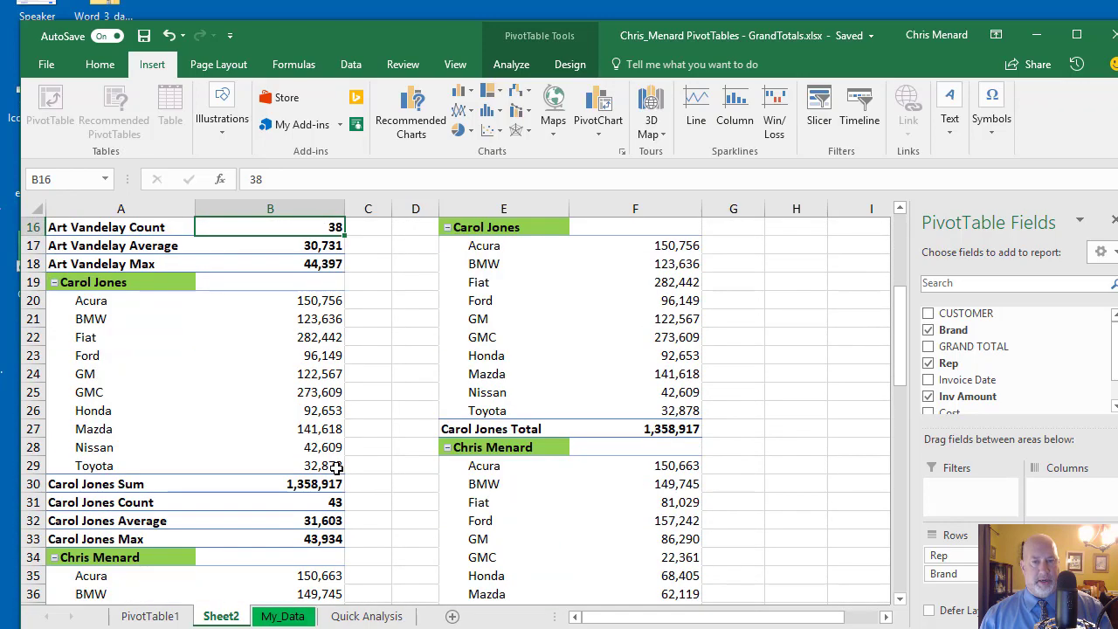
pyautogui.scroll(5, 336, 467)
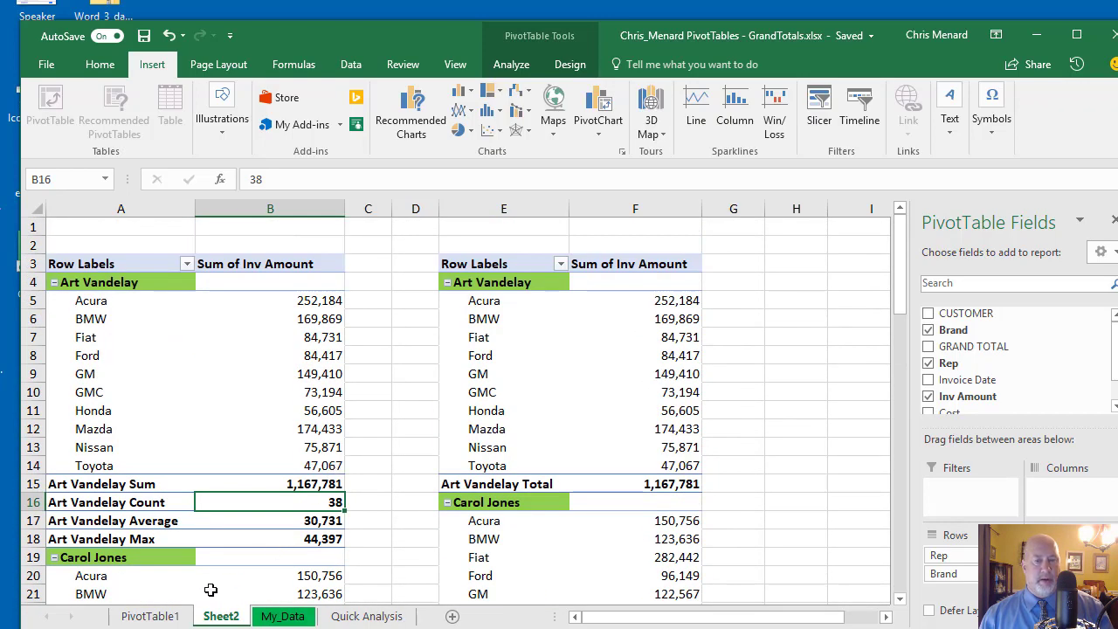
pyautogui.click(172, 617)
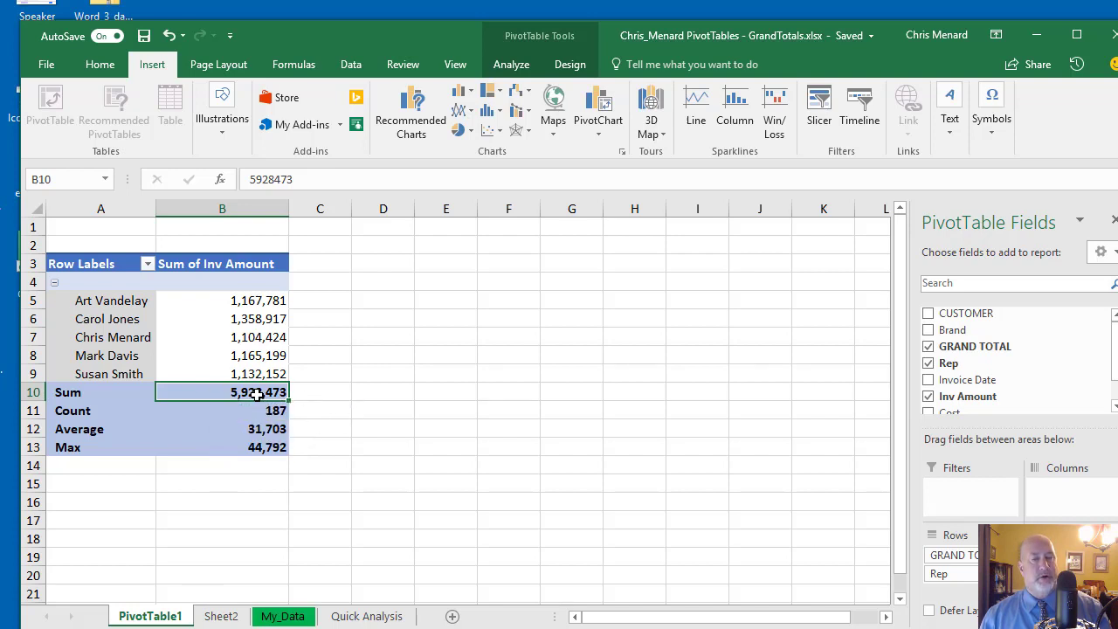
pyautogui.moveTo(254, 434)
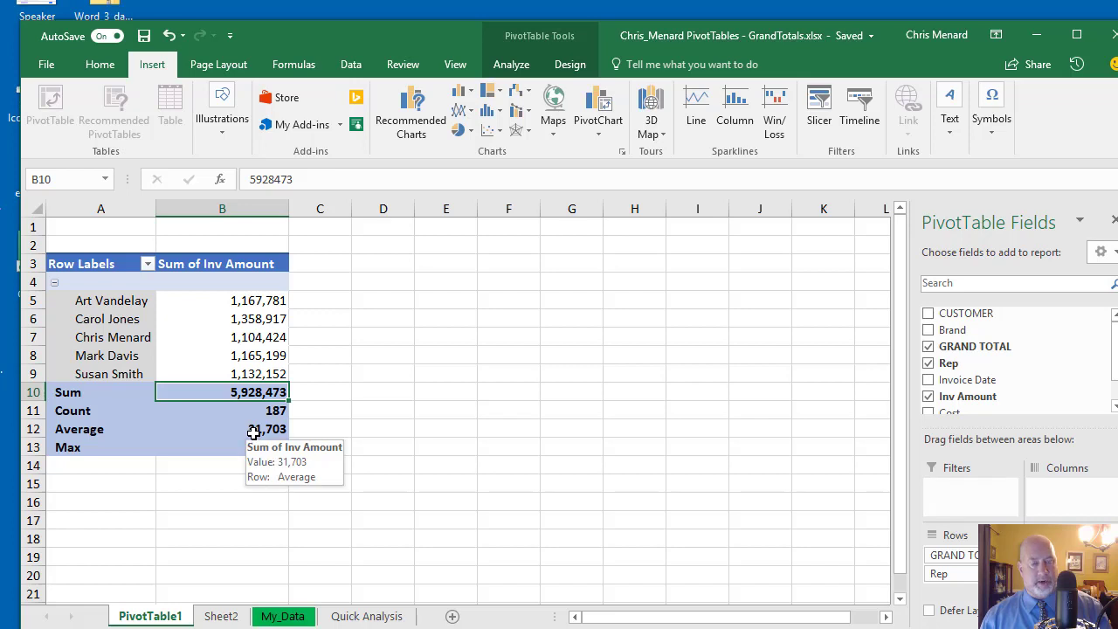
pyautogui.click(221, 616)
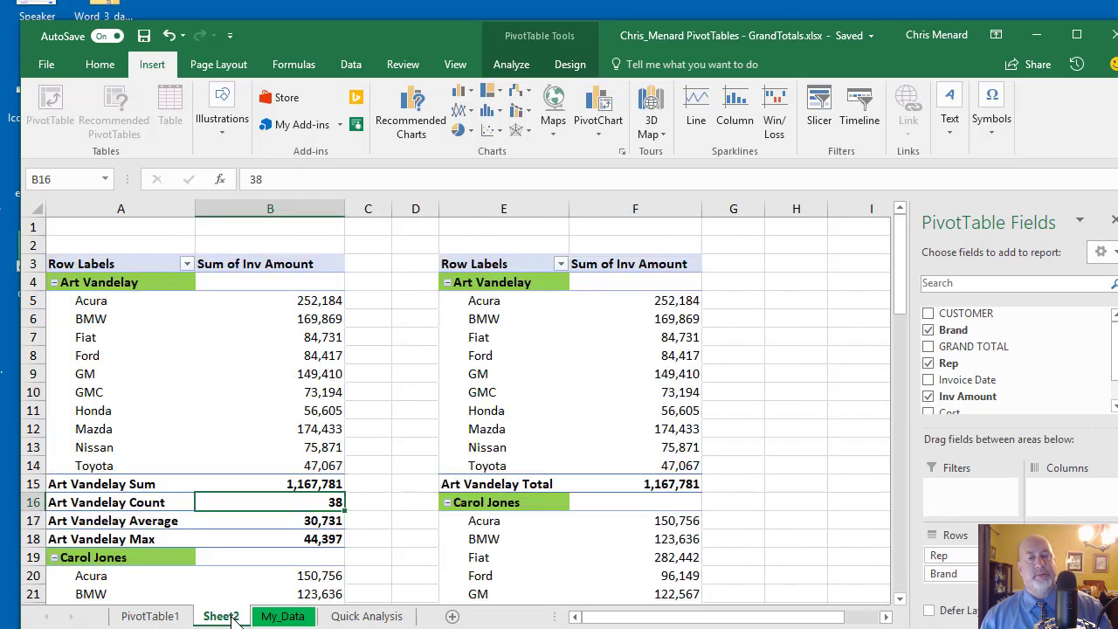
# Deselect the pivot table and check the workbook's 94.5KB file size in File > Info
pyautogui.click(365, 323)
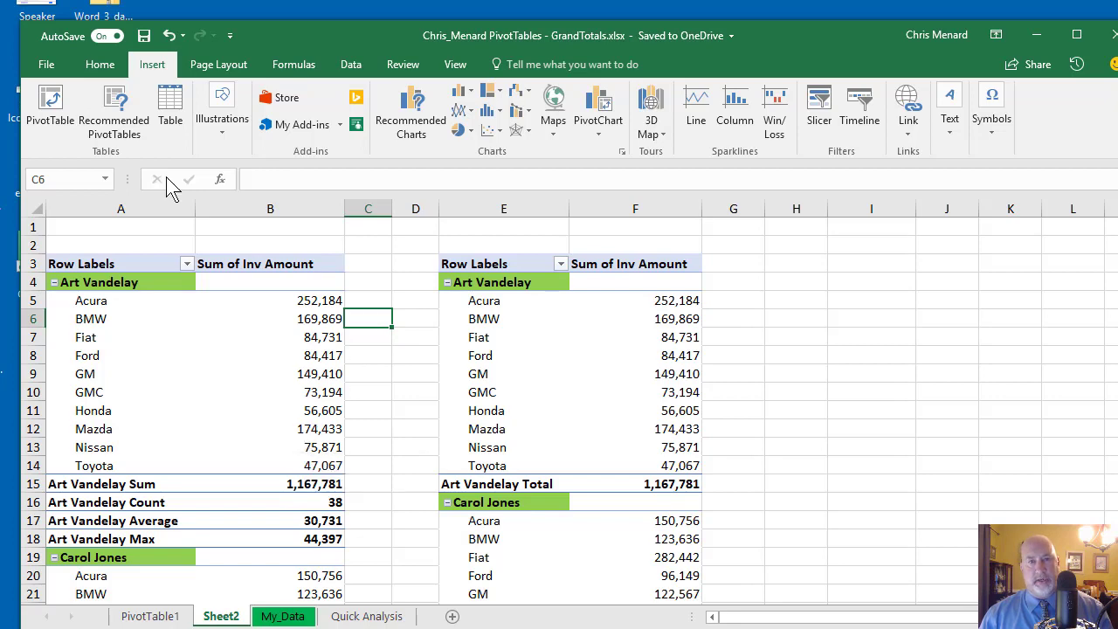
pyautogui.click(46, 66)
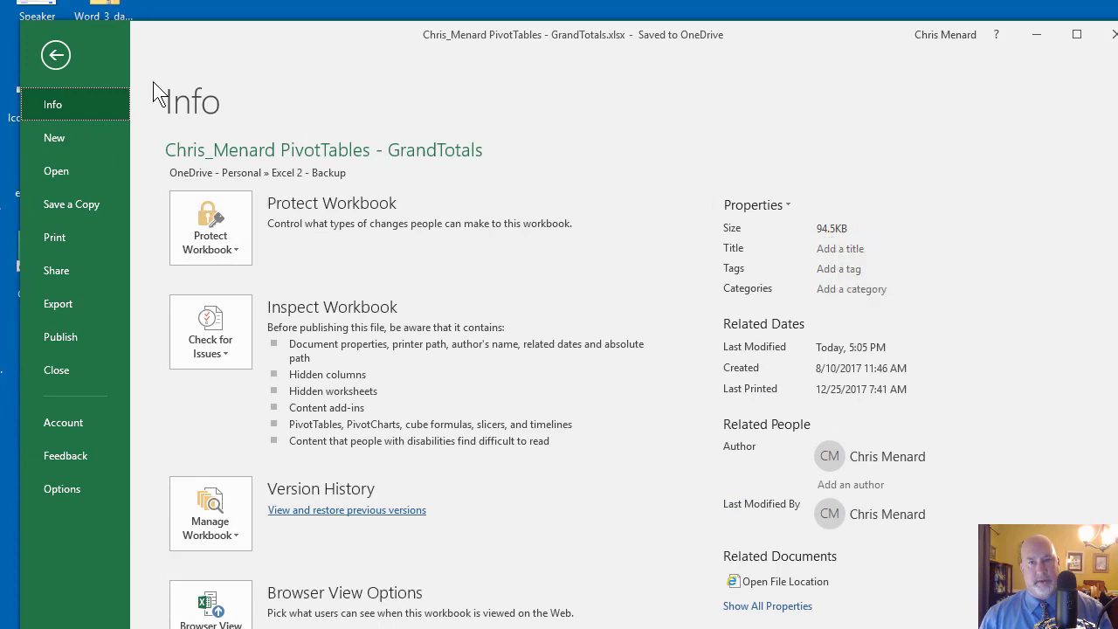
pyautogui.click(56, 55)
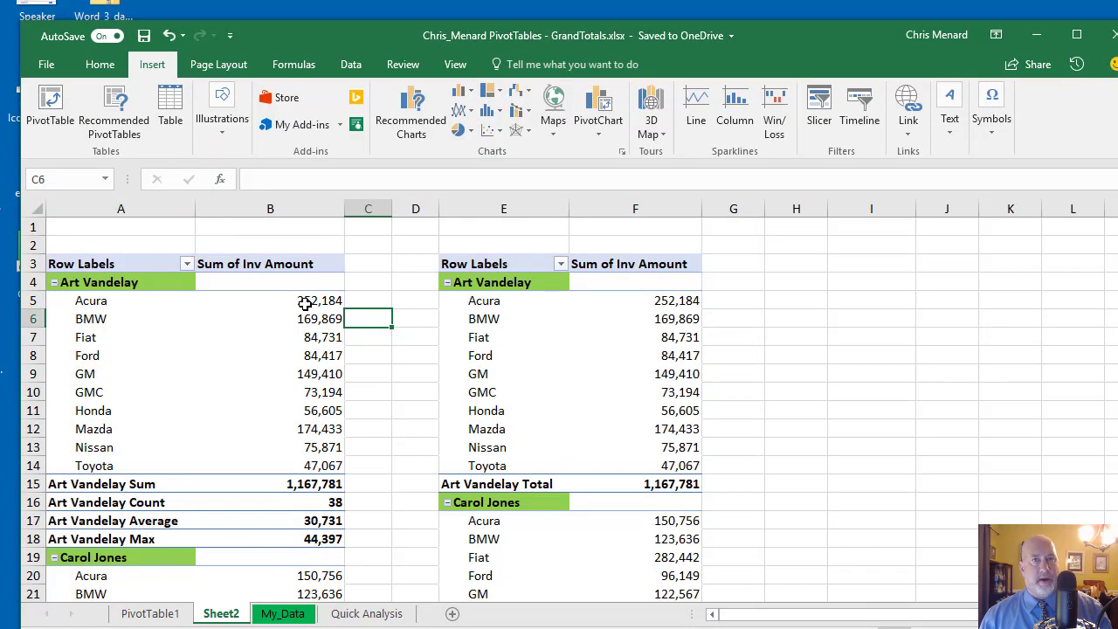
# Permanently delete the My_Data sheet from its tab menu, then return to Sheet2
pyautogui.moveTo(305, 302)
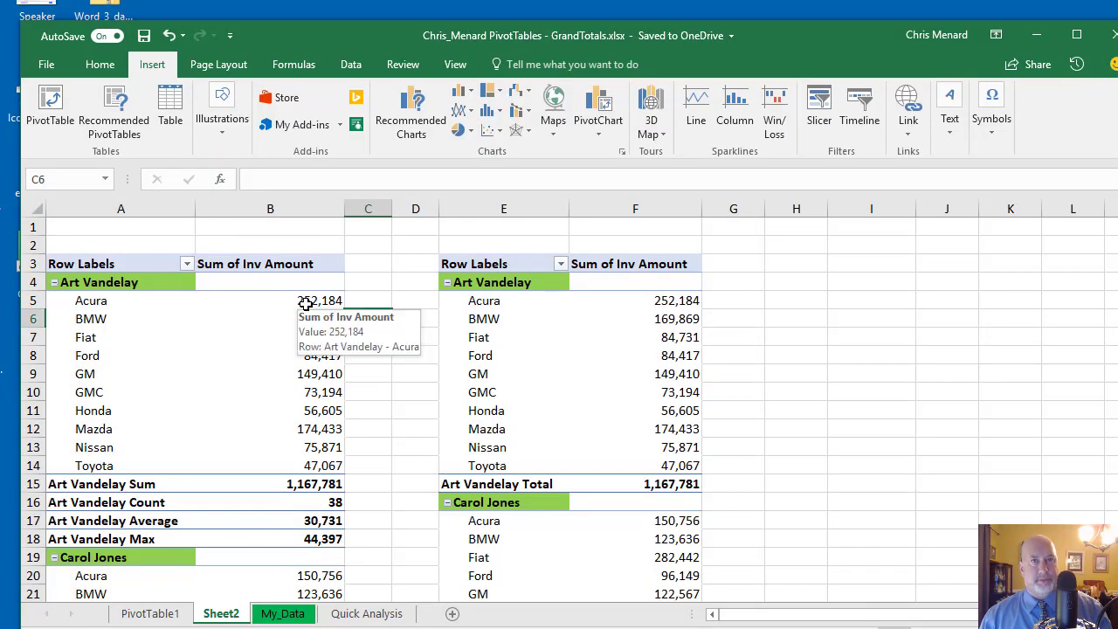
pyautogui.click(363, 465)
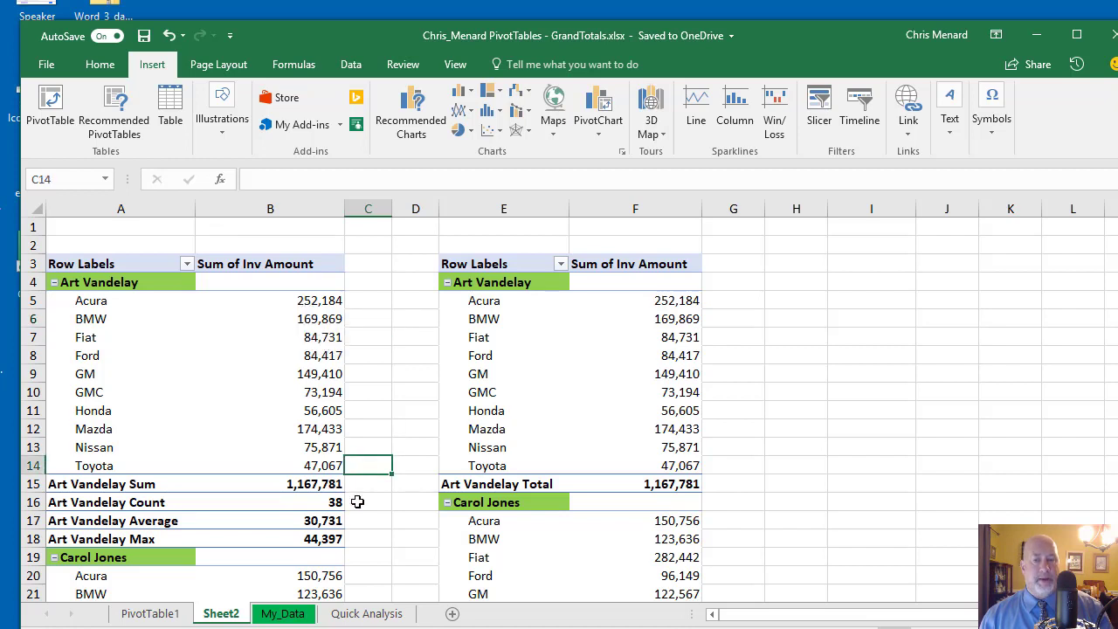
pyautogui.rightClick(297, 616)
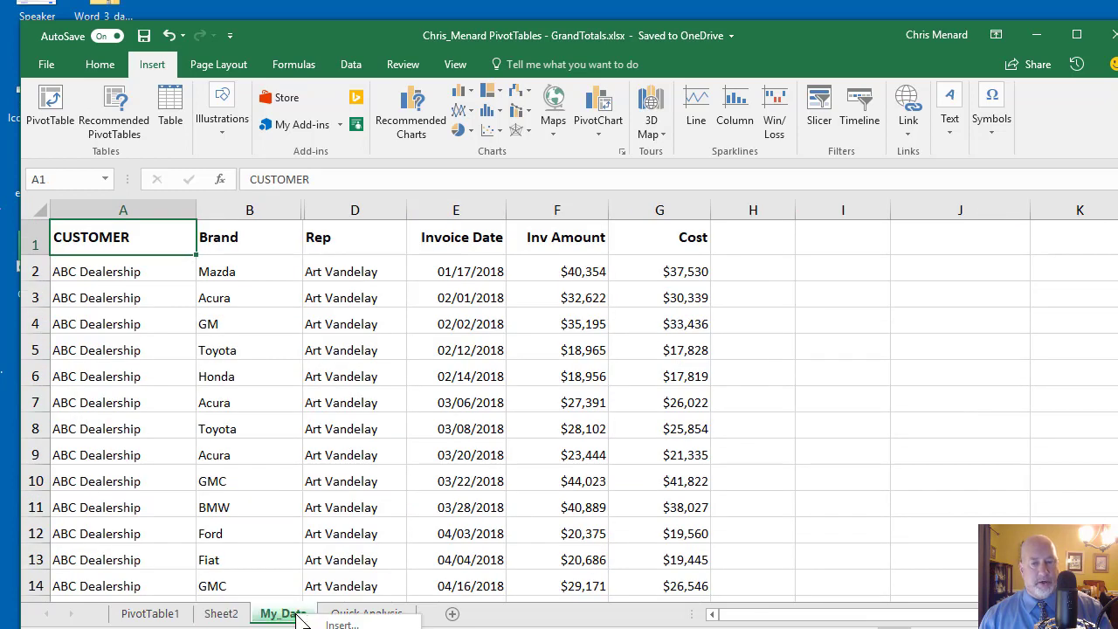
pyautogui.click(332, 628)
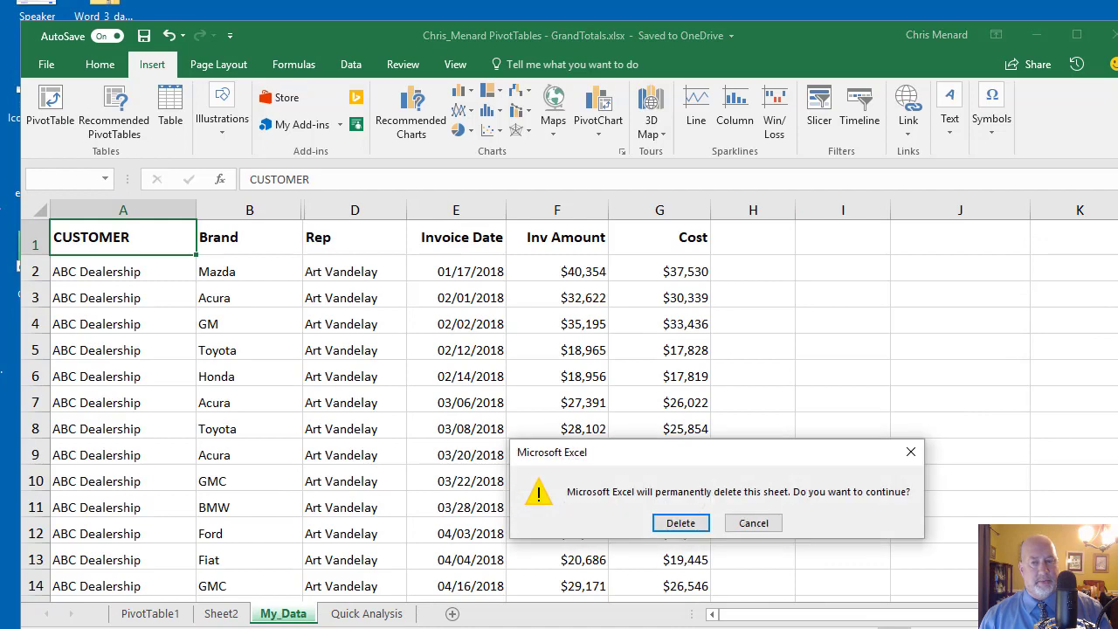
pyautogui.click(681, 524)
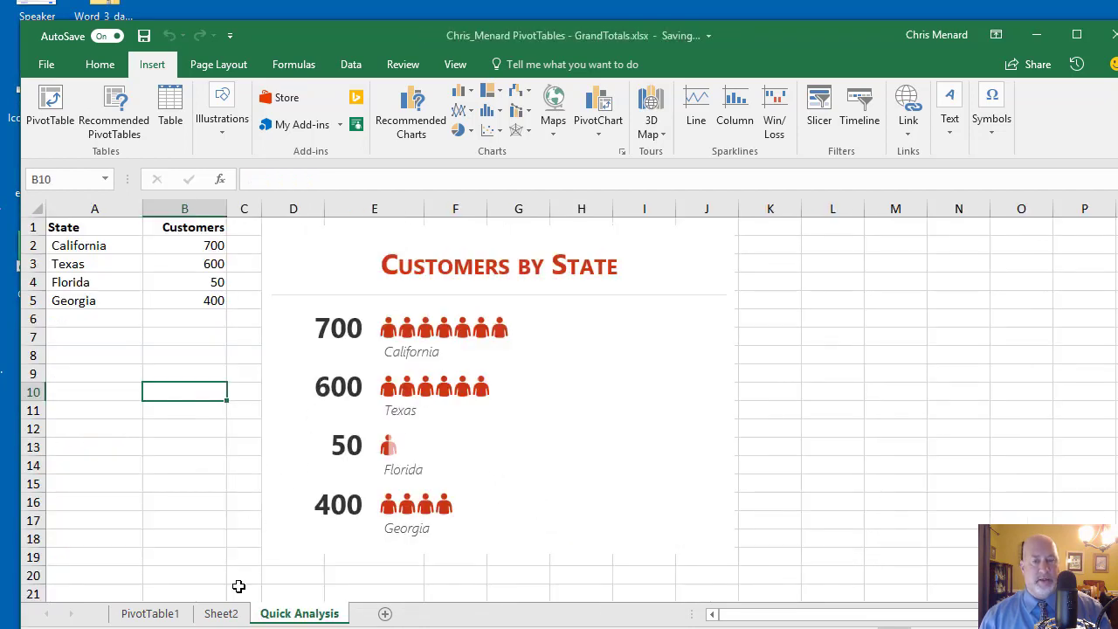
pyautogui.click(221, 614)
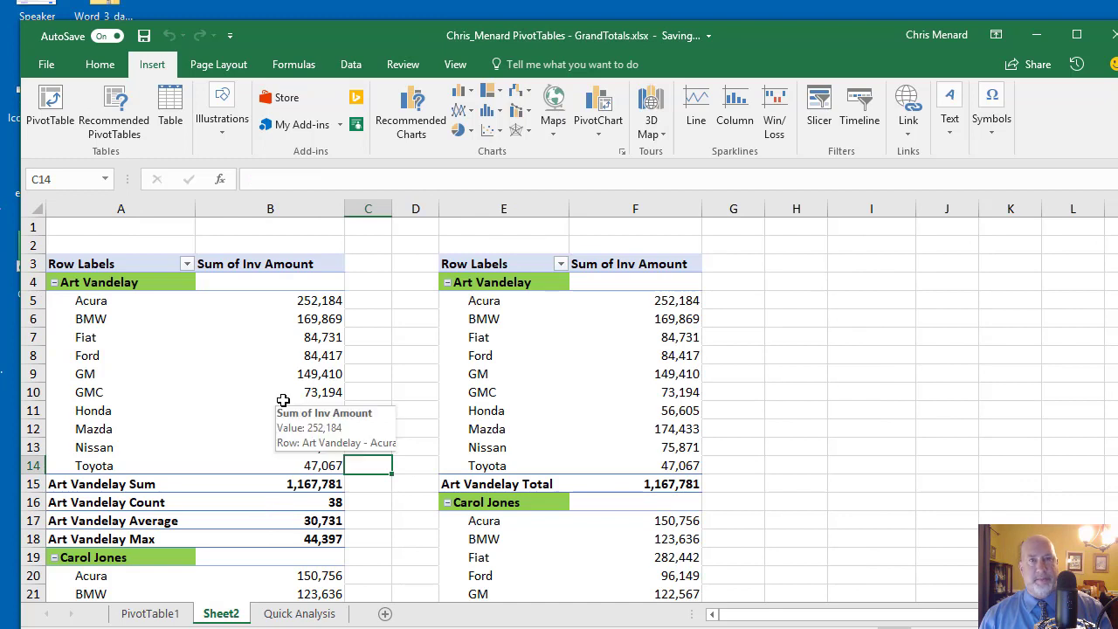
# Save the workbook and confirm in File > Info it shrank from 94.5KB to 49.9KB
pyautogui.click(643, 301)
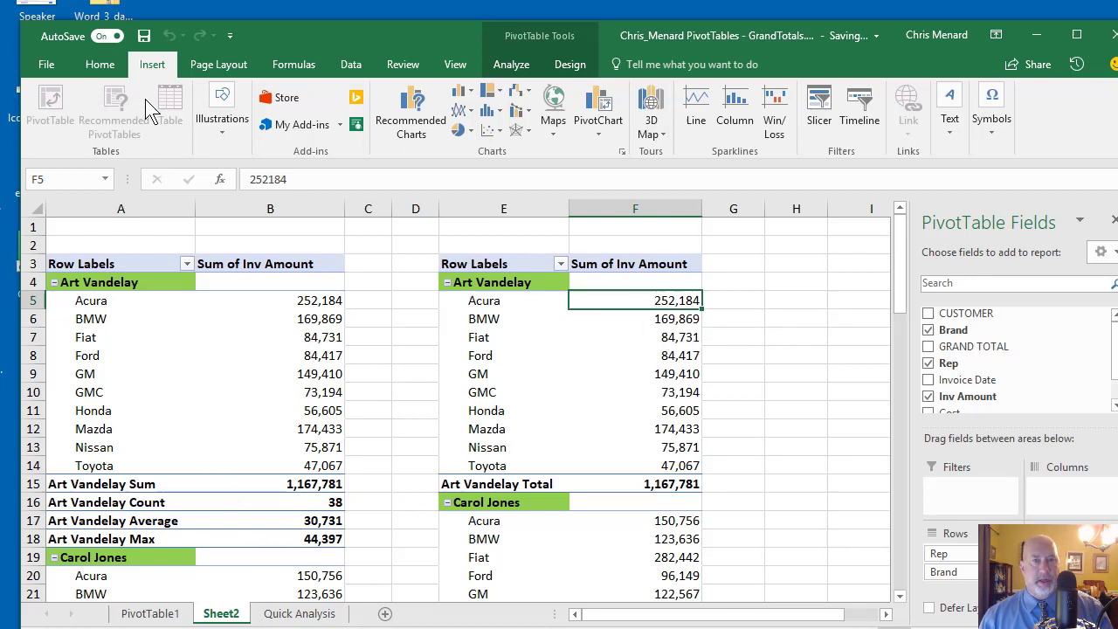
pyautogui.click(144, 36)
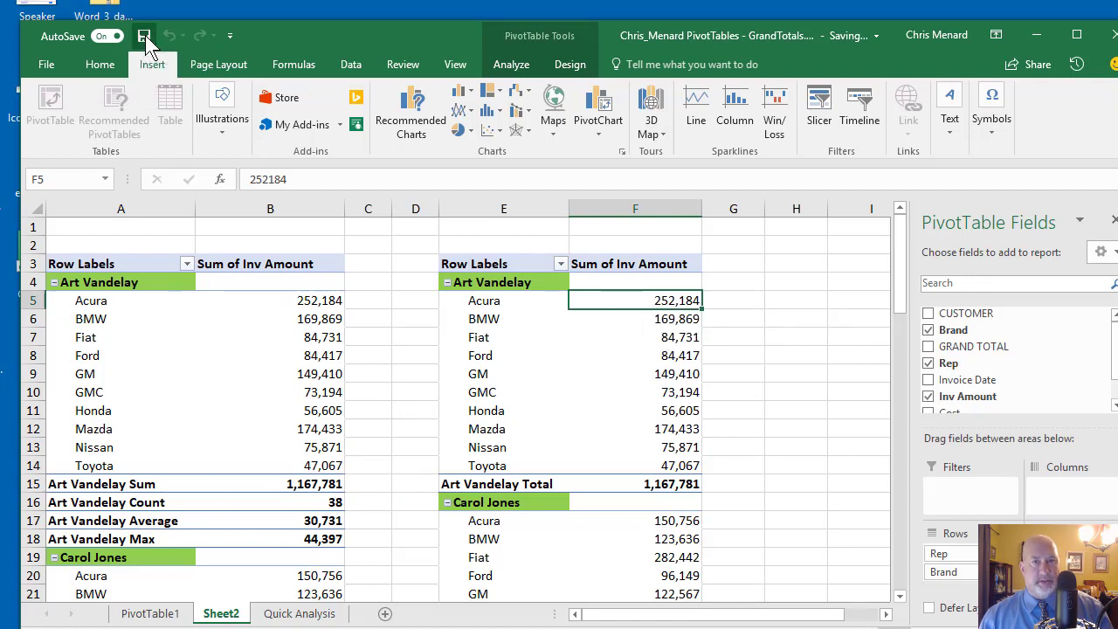
pyautogui.click(49, 65)
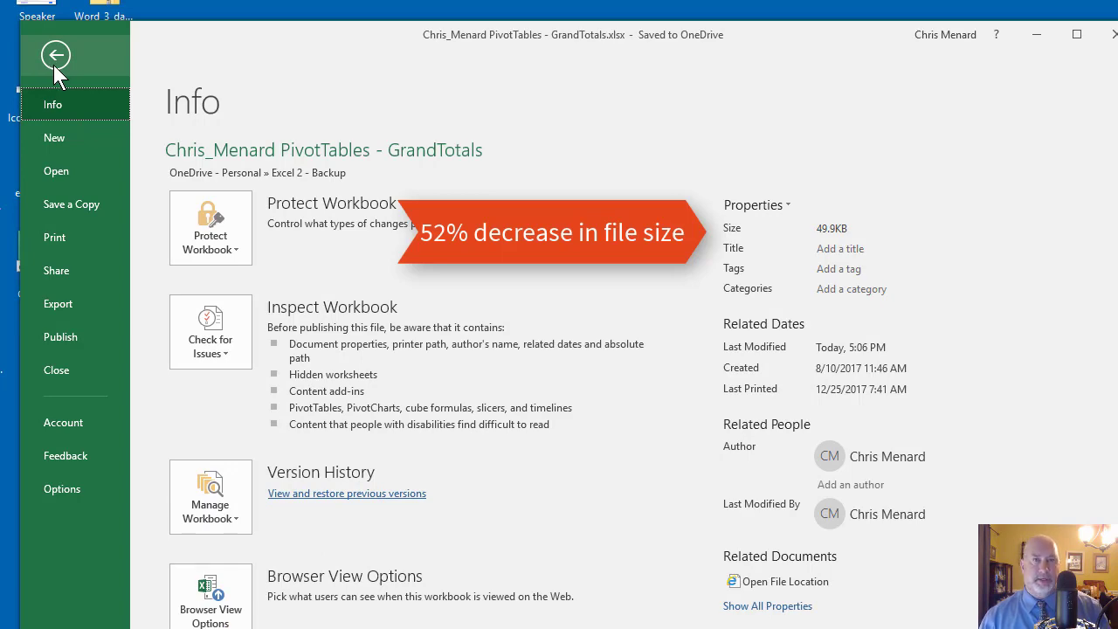
pyautogui.click(54, 65)
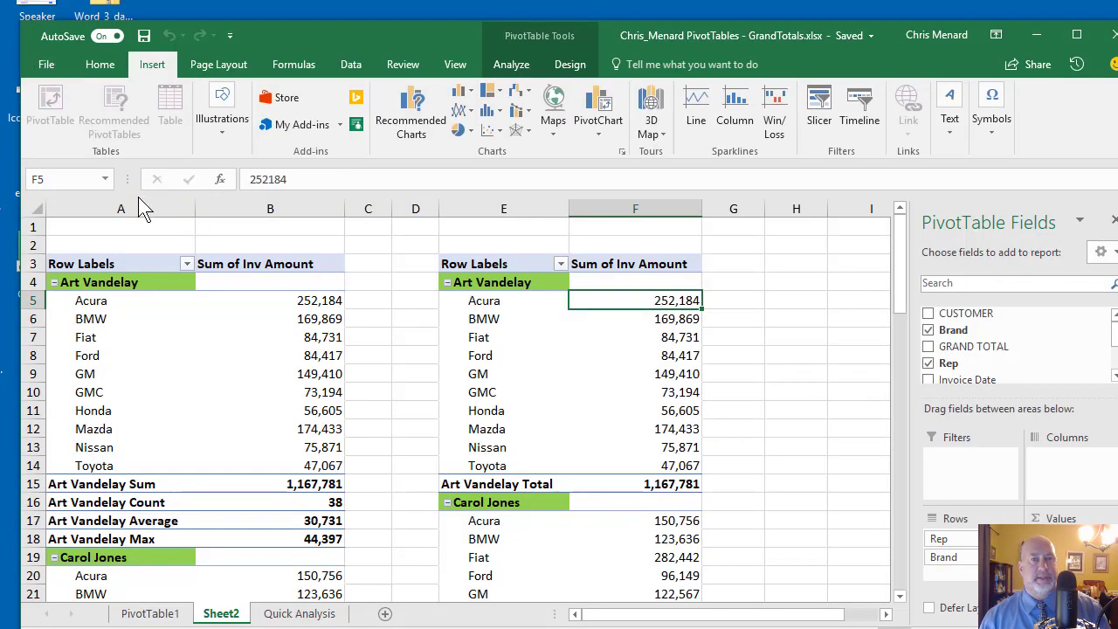
# Click empty cells B1 and D10 so the PivotTable Fields pane disappears
pyautogui.click(340, 239)
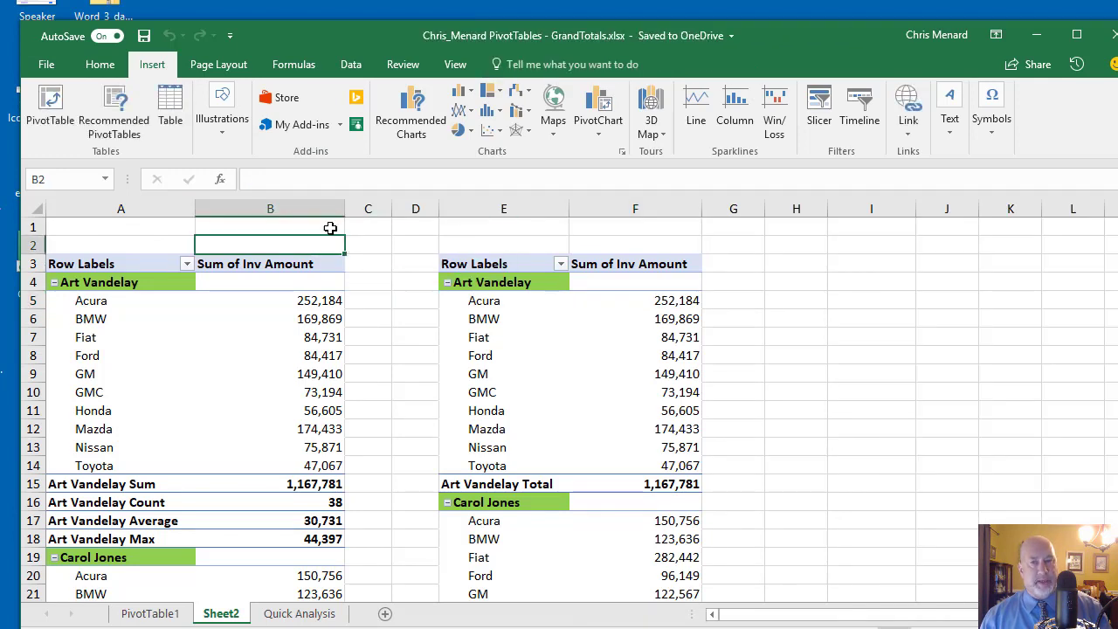
pyautogui.click(329, 228)
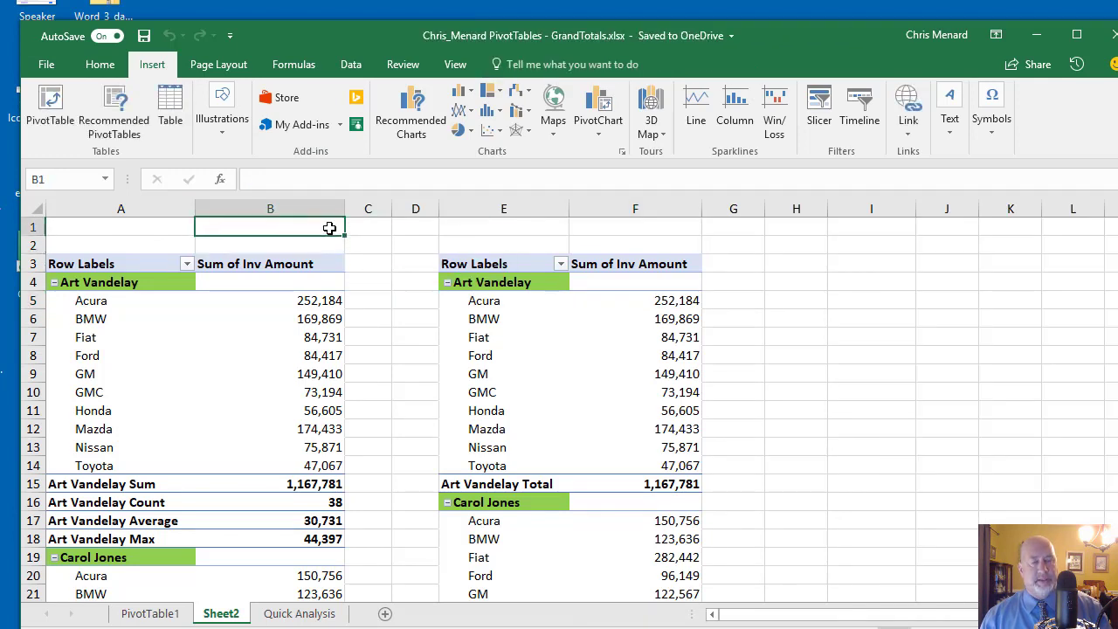
pyautogui.click(416, 395)
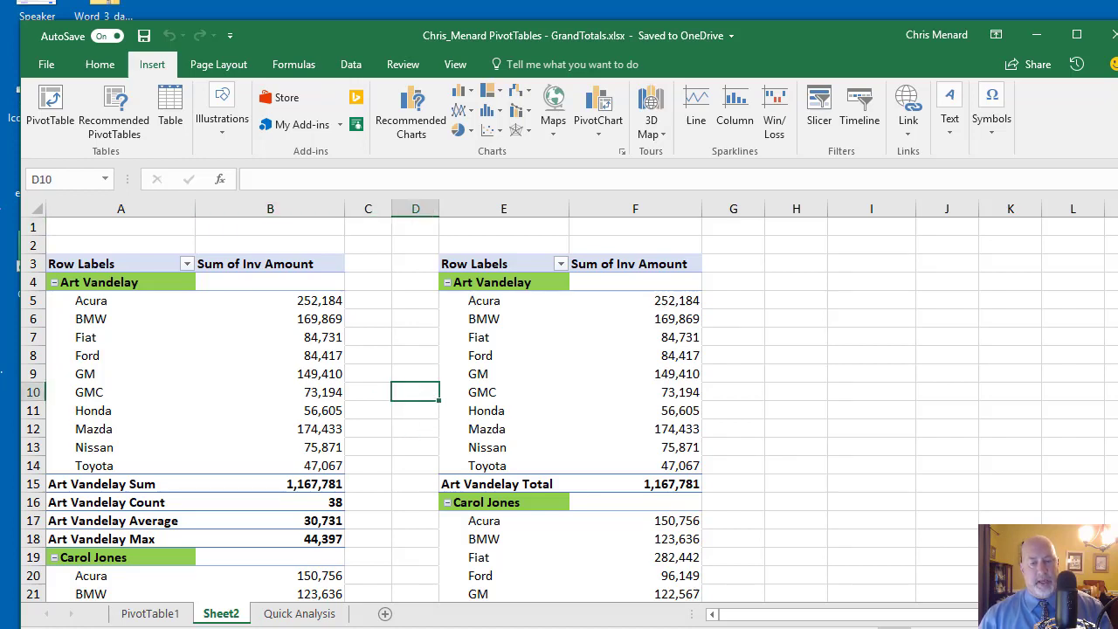
pyautogui.hotkey('alt', 'Tab')
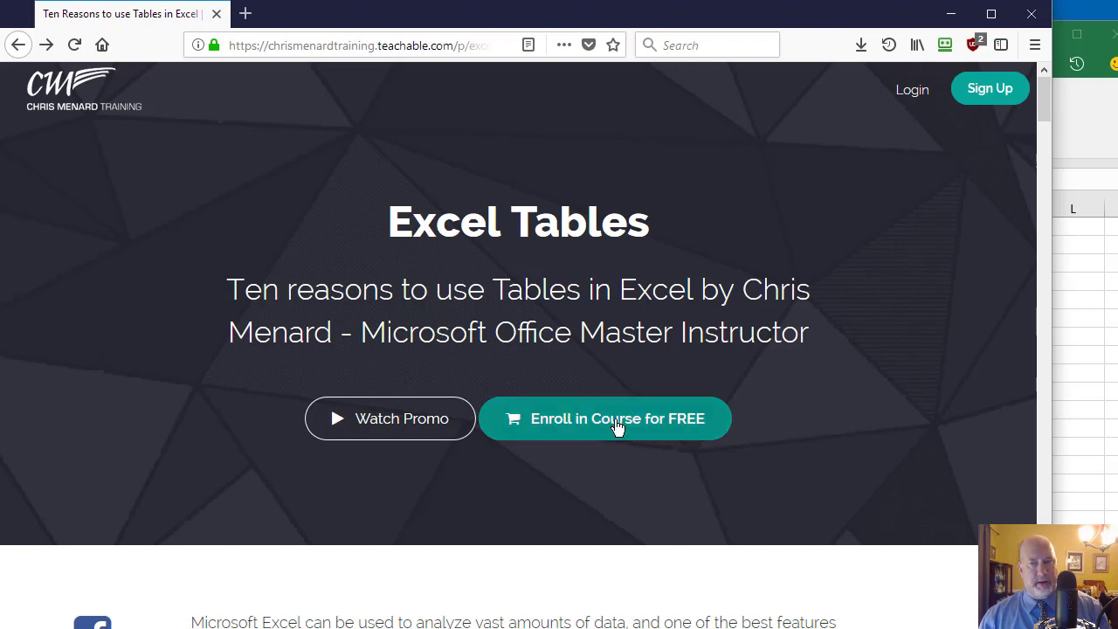
# Enroll in the free Excel Tables course
pyautogui.click(618, 426)
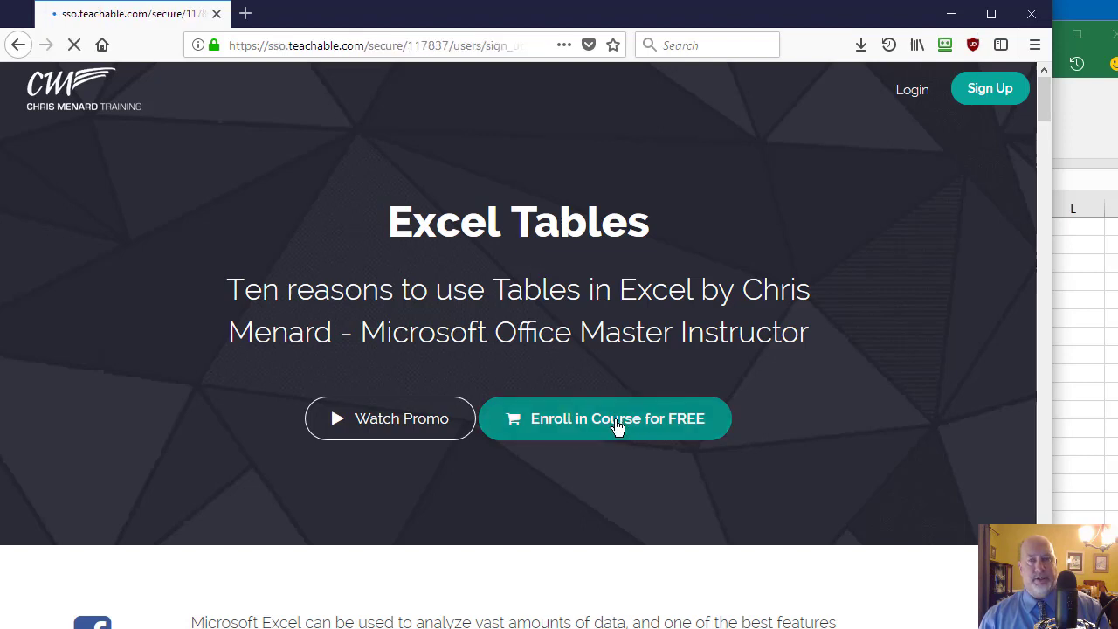